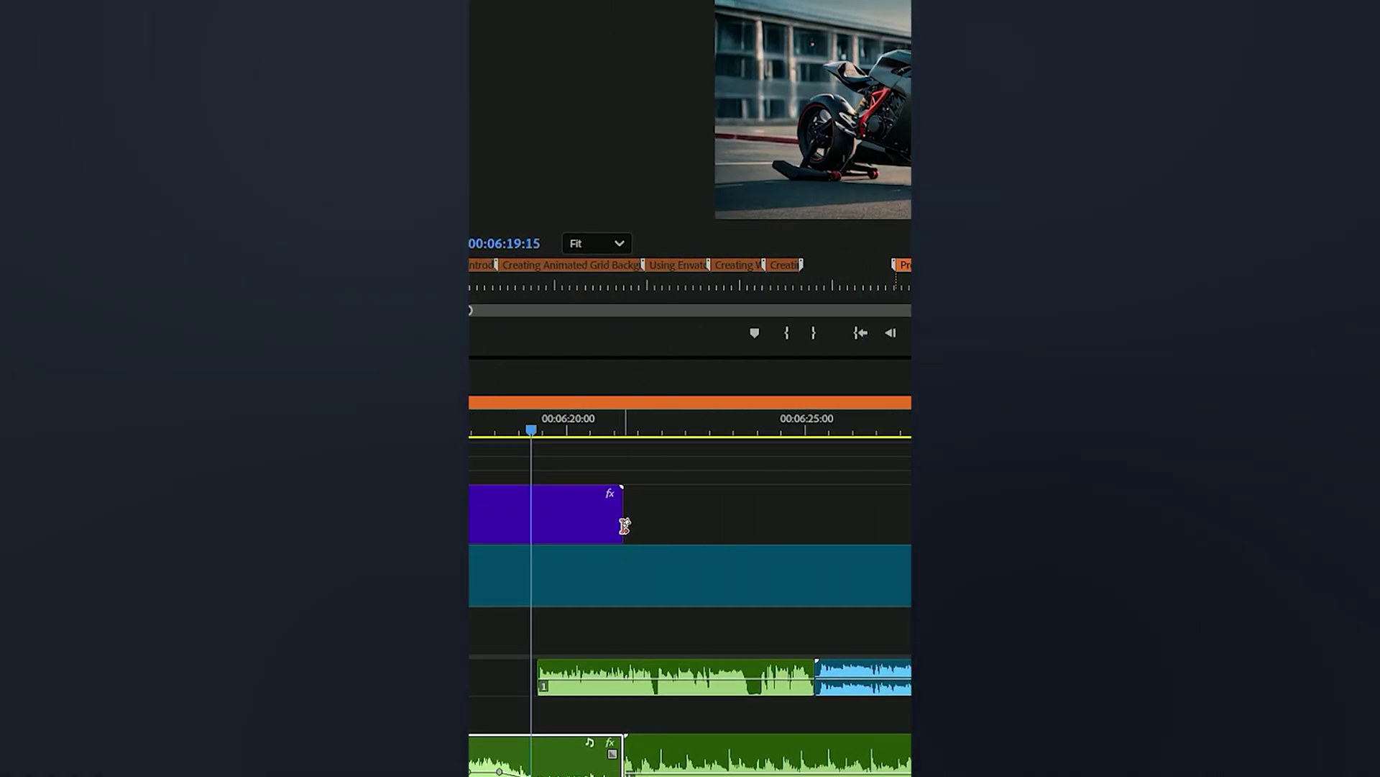
# - Lengthen the purple clip past its original end with Generative Extend
pyautogui.moveTo(623, 527); pyautogui.dragTo(734, 532)
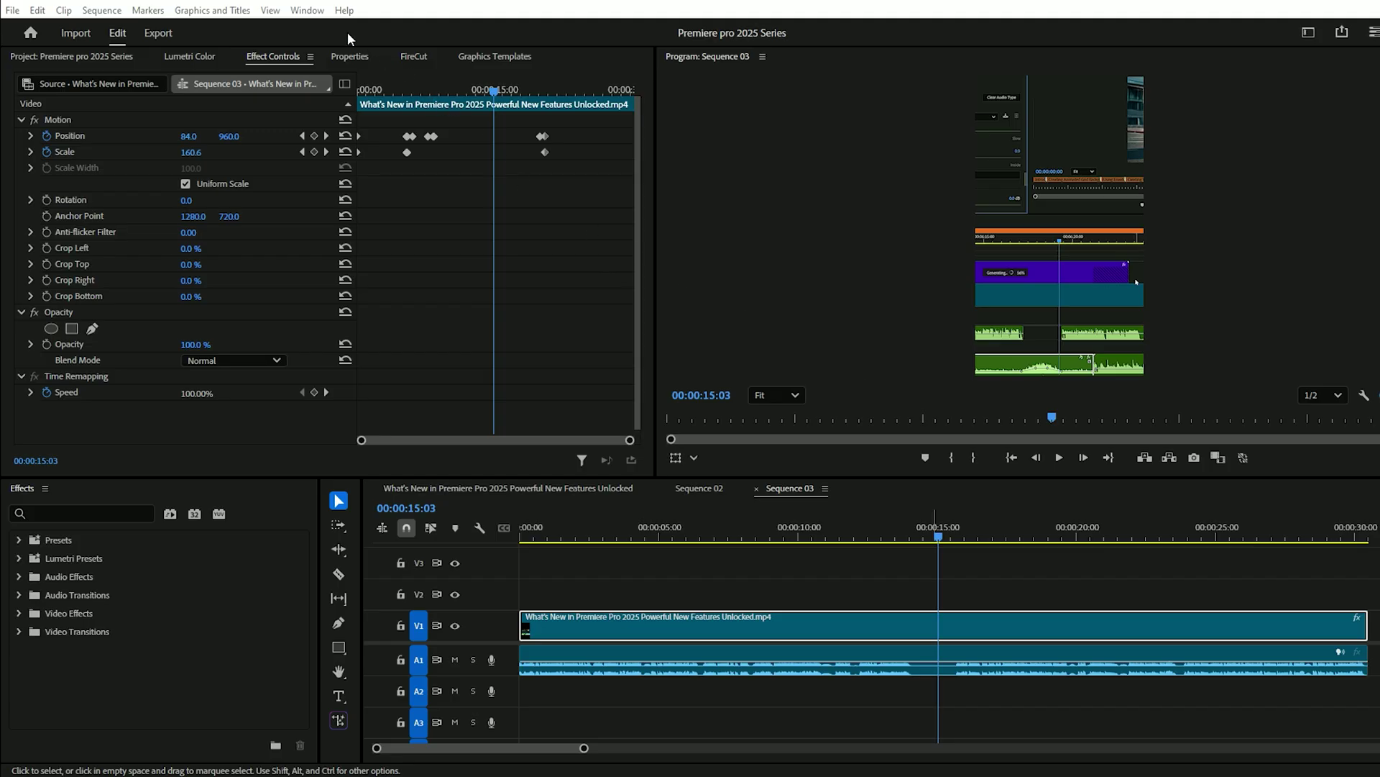
# - Transcribe the clip in the Text panel's Transcript view and open the second paragraph for editing
pyautogui.click(307, 10)
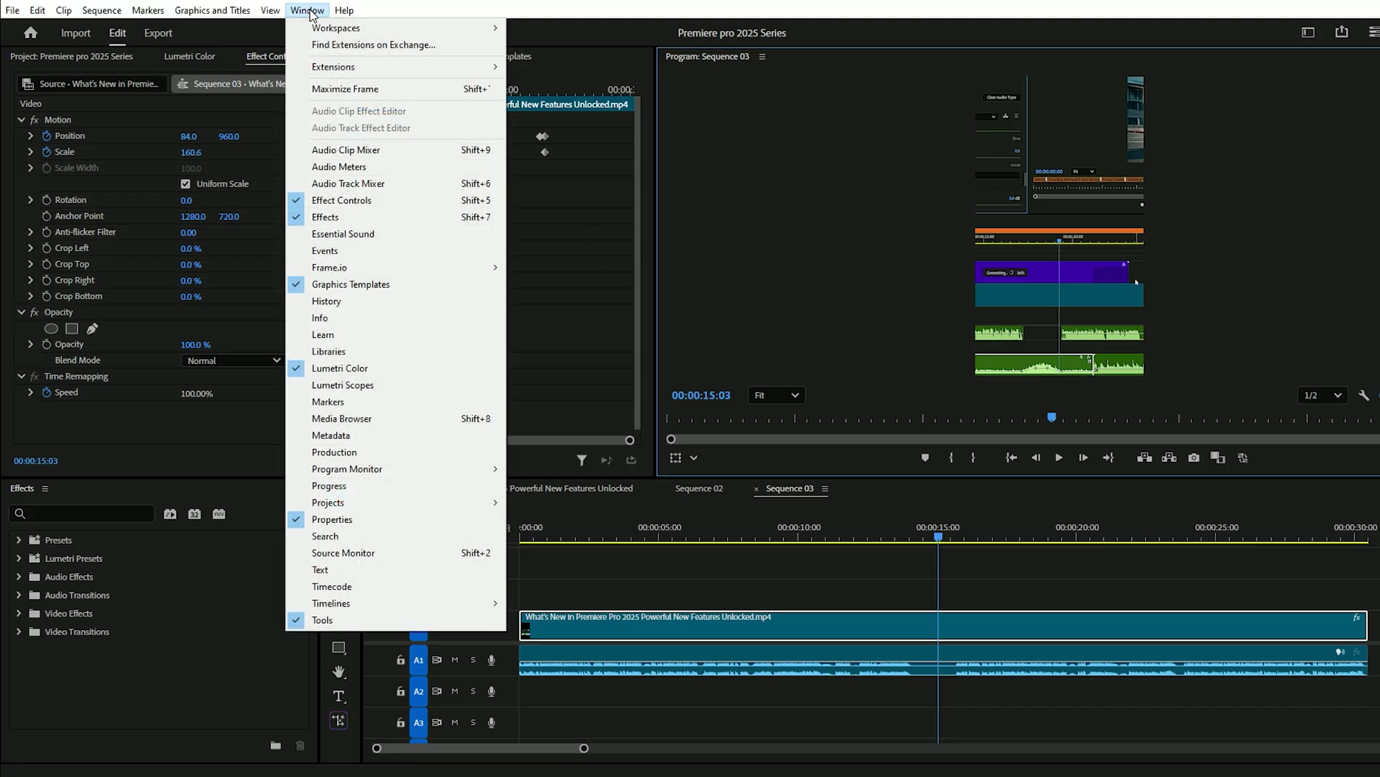
pyautogui.click(343, 570)
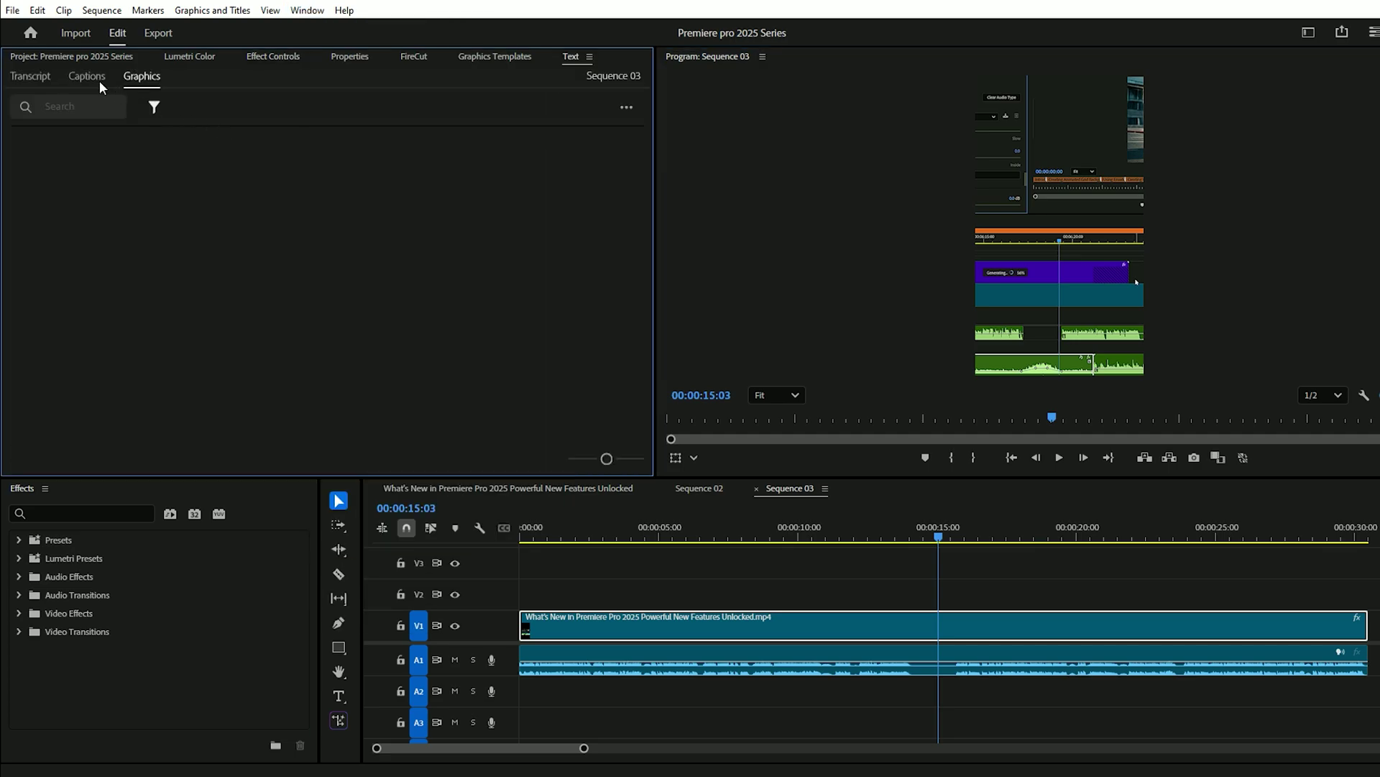
pyautogui.click(41, 77)
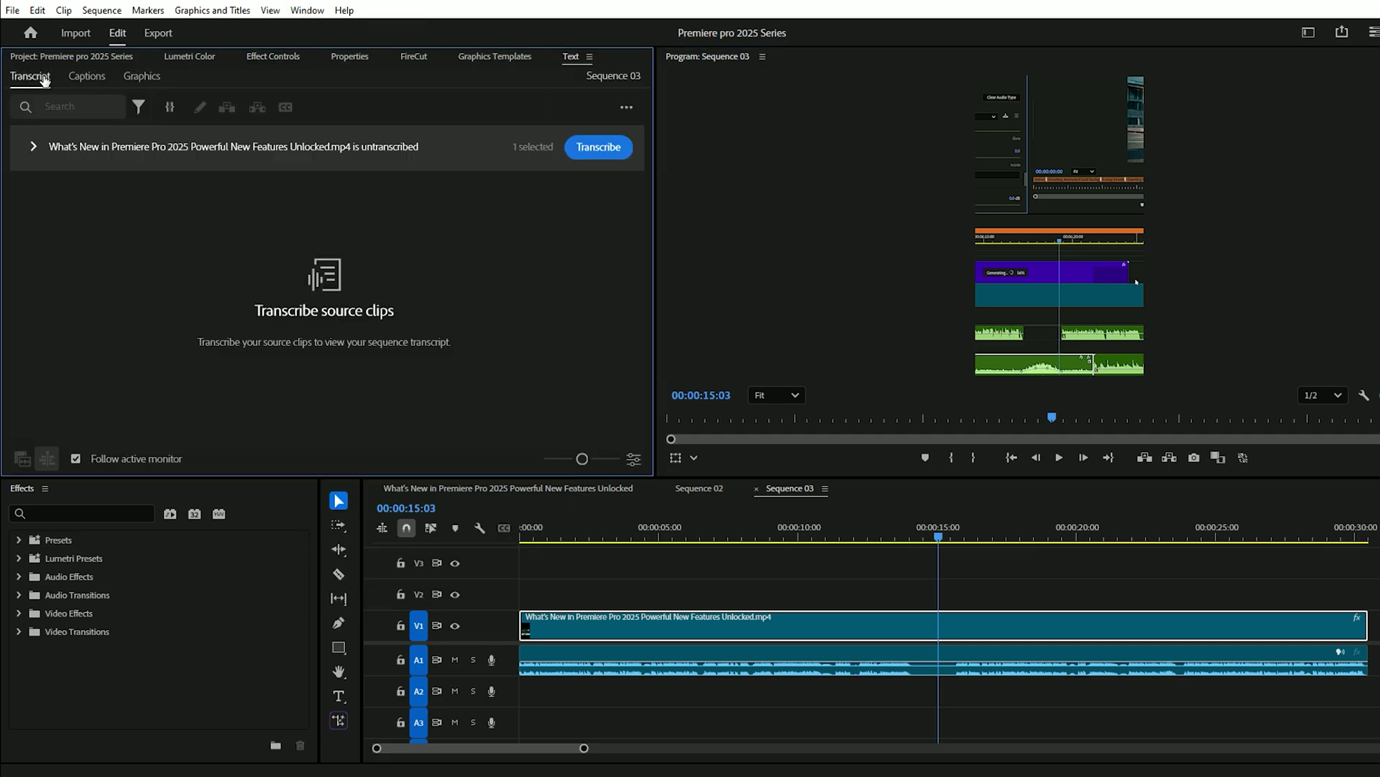
pyautogui.click(603, 150)
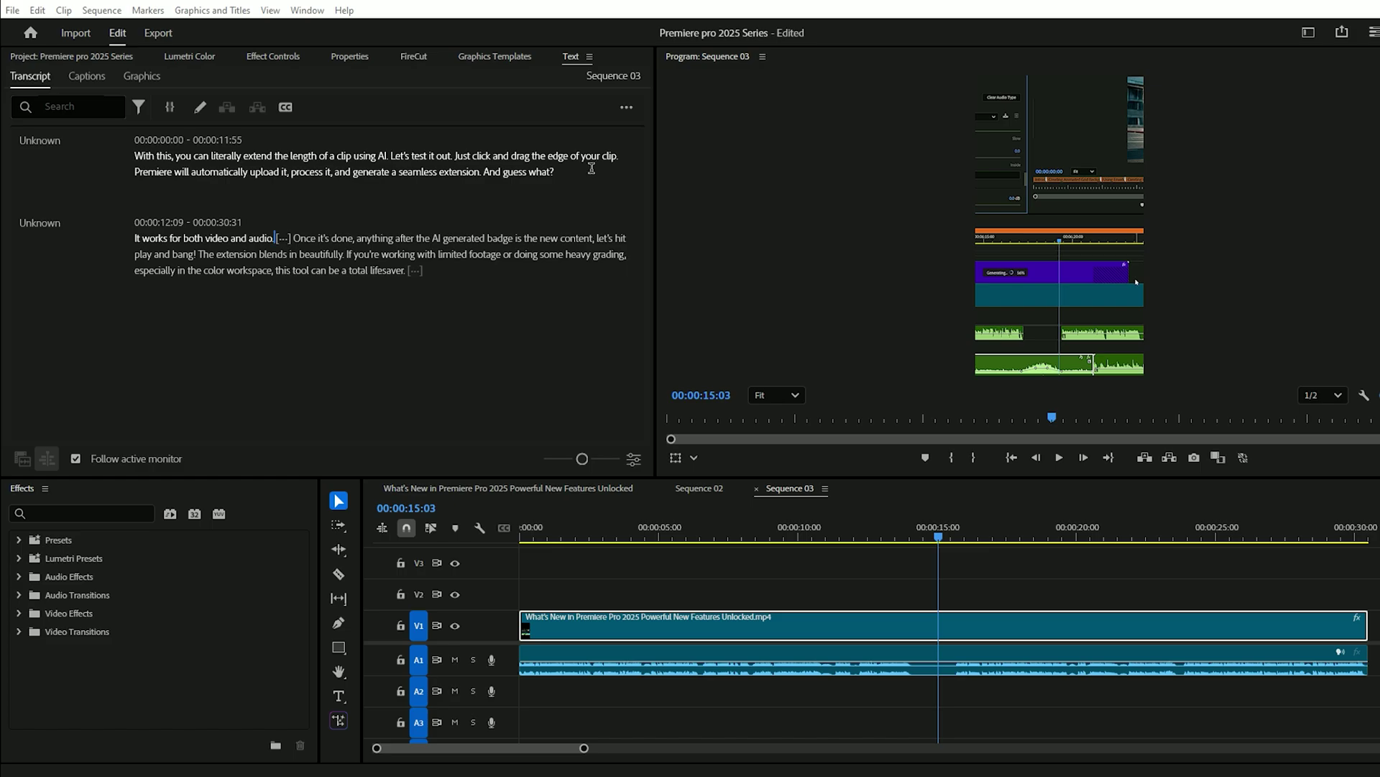
pyautogui.tripleClick(426, 255)
pyautogui.doubleClick(441, 254)
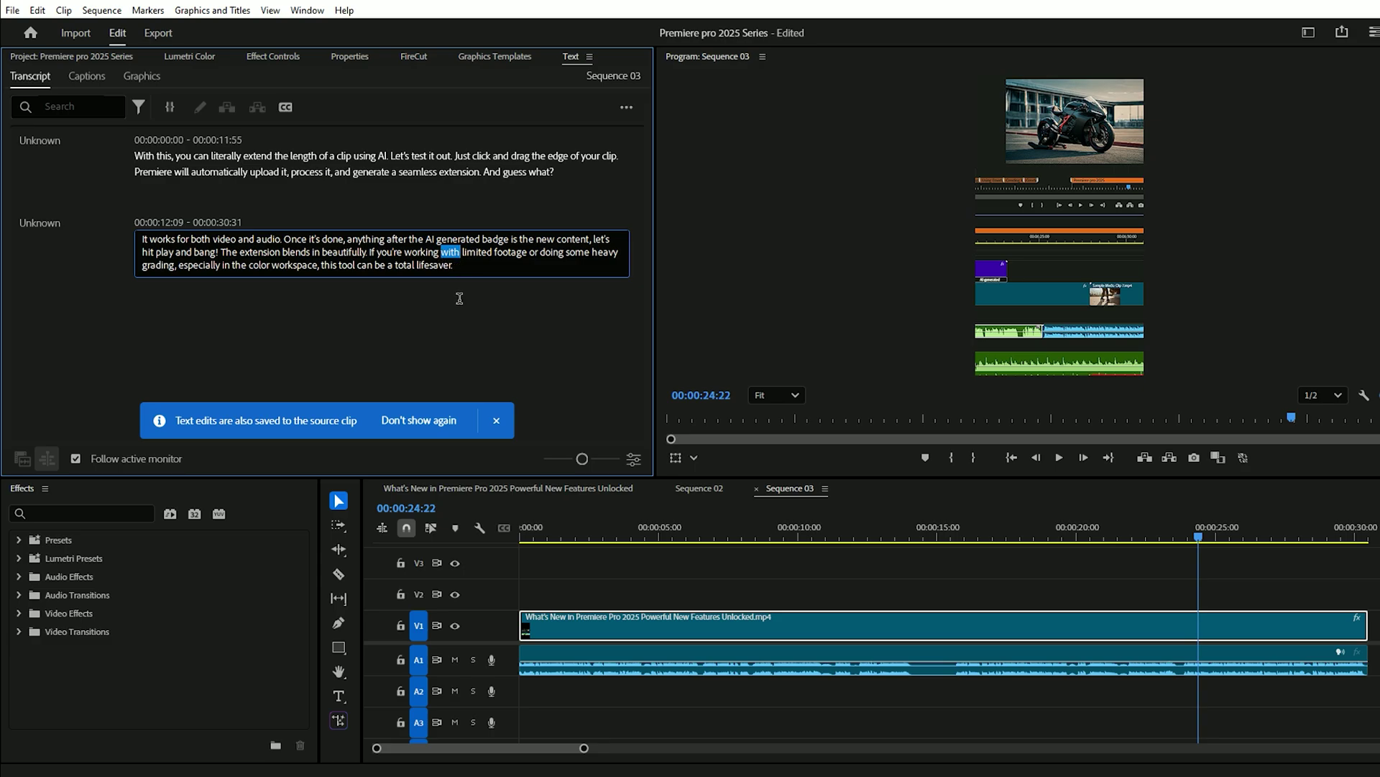
# - Create captions from the transcript with a 15-character maximum length and single lines
pyautogui.click(463, 305)
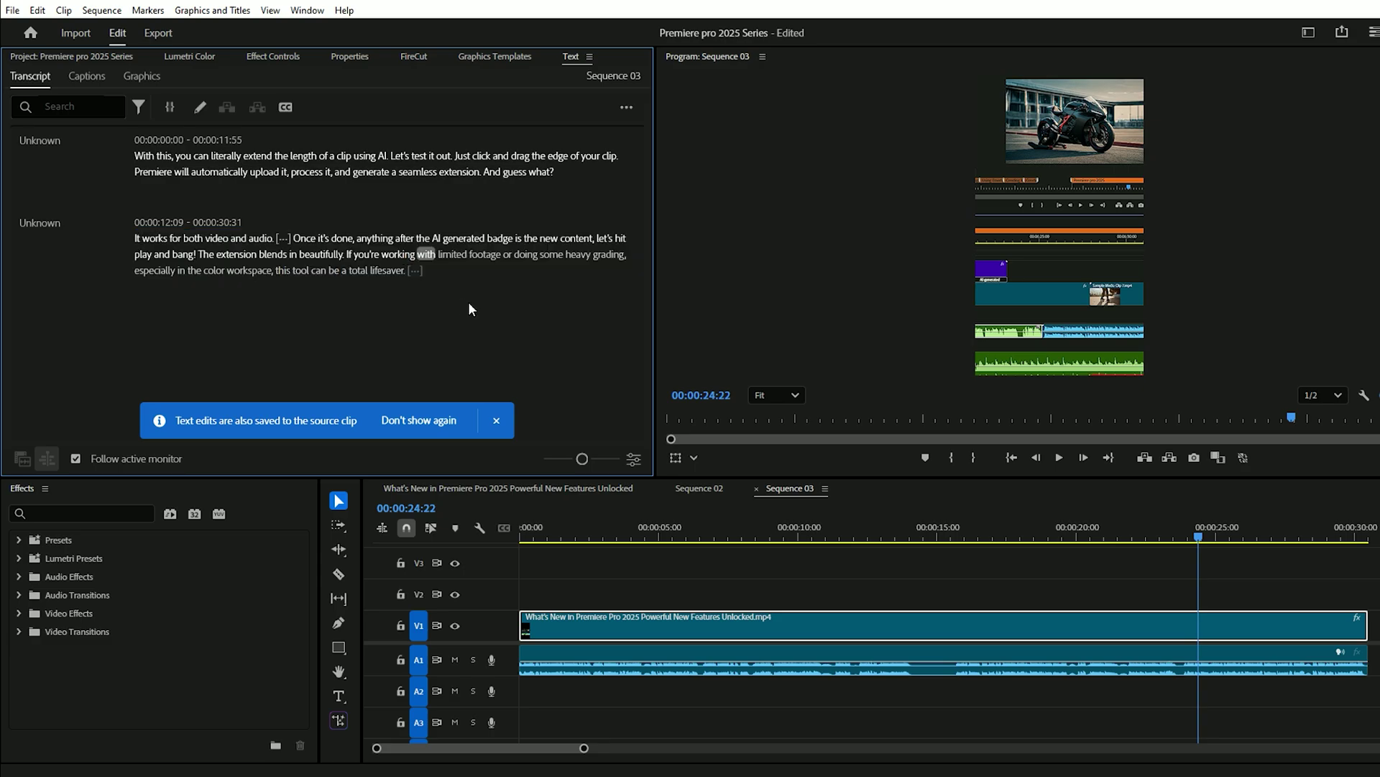
pyautogui.click(286, 108)
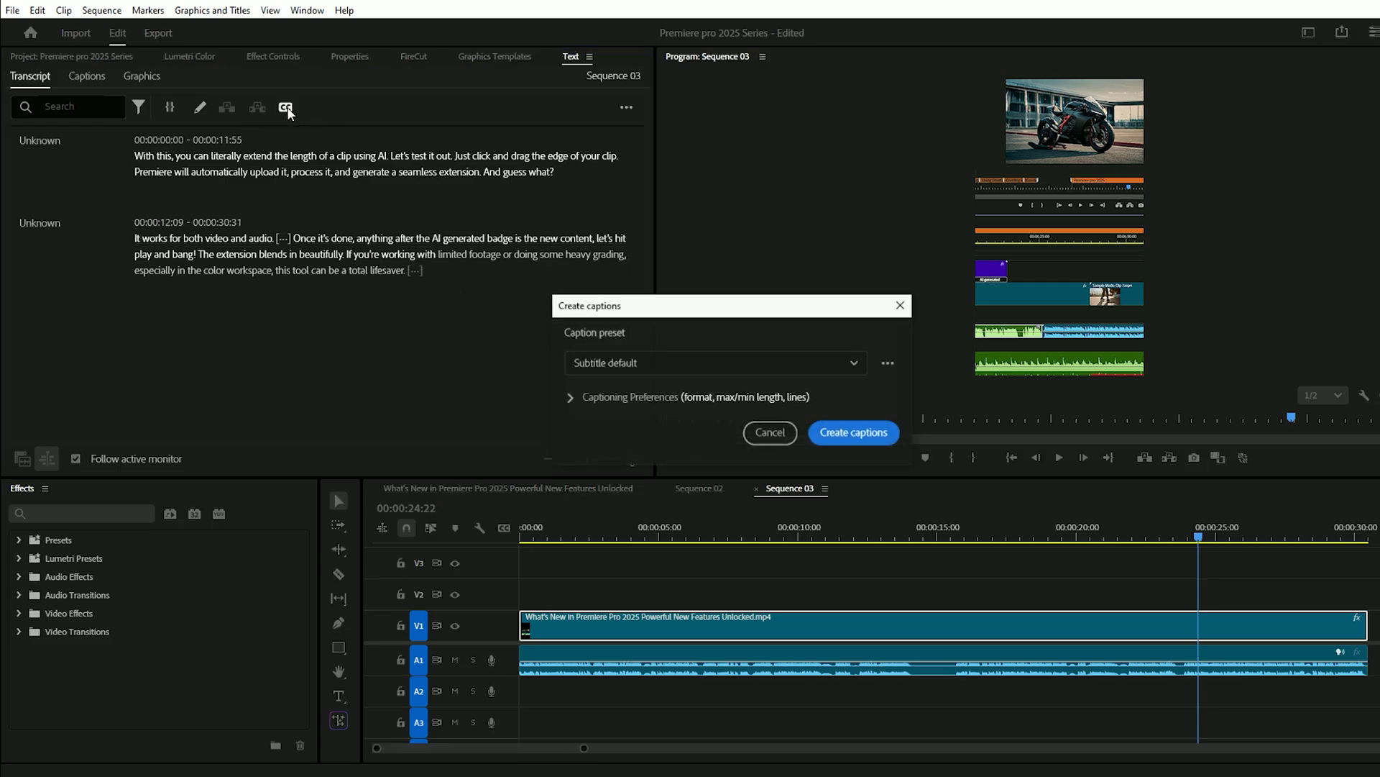
pyautogui.click(570, 397)
pyautogui.moveTo(649, 306); pyautogui.dragTo(673, 184)
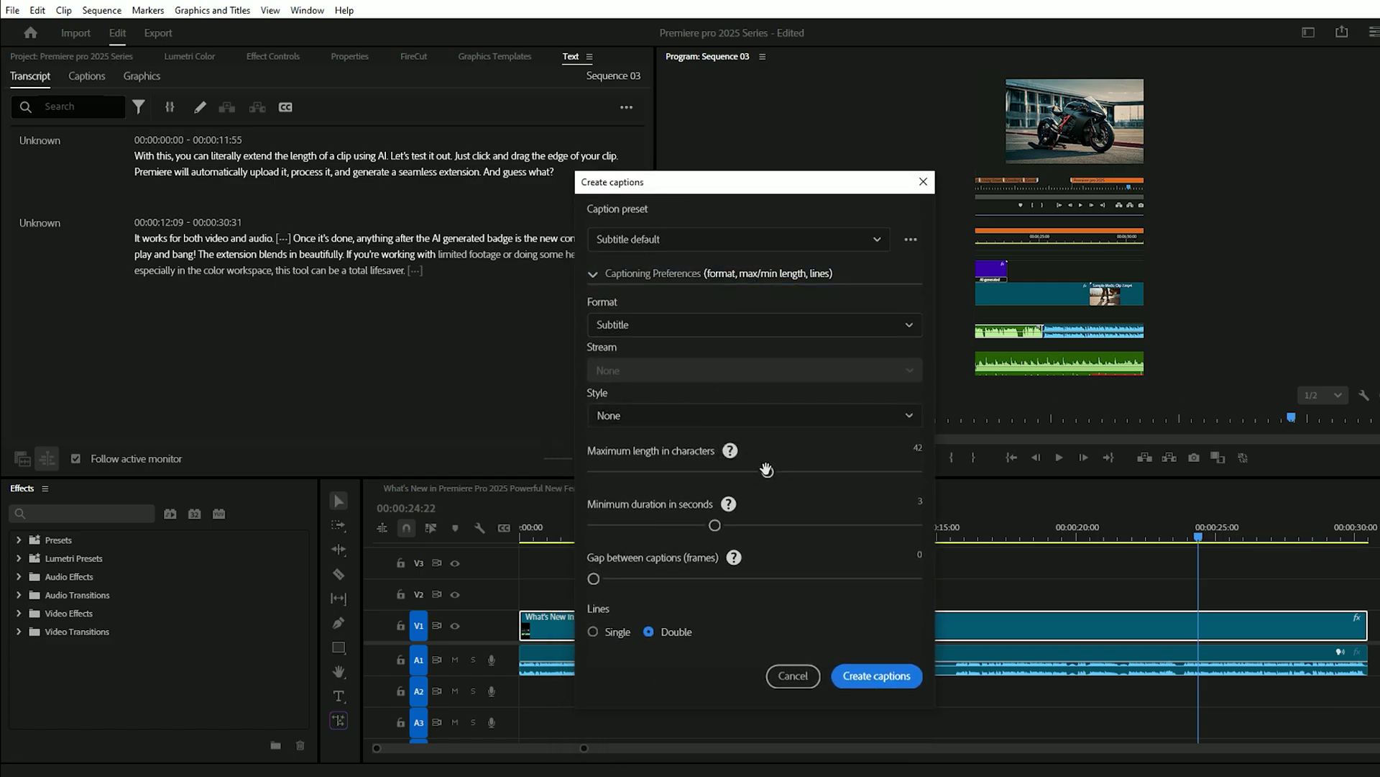
pyautogui.moveTo(765, 472); pyautogui.dragTo(634, 473)
pyautogui.click(593, 633)
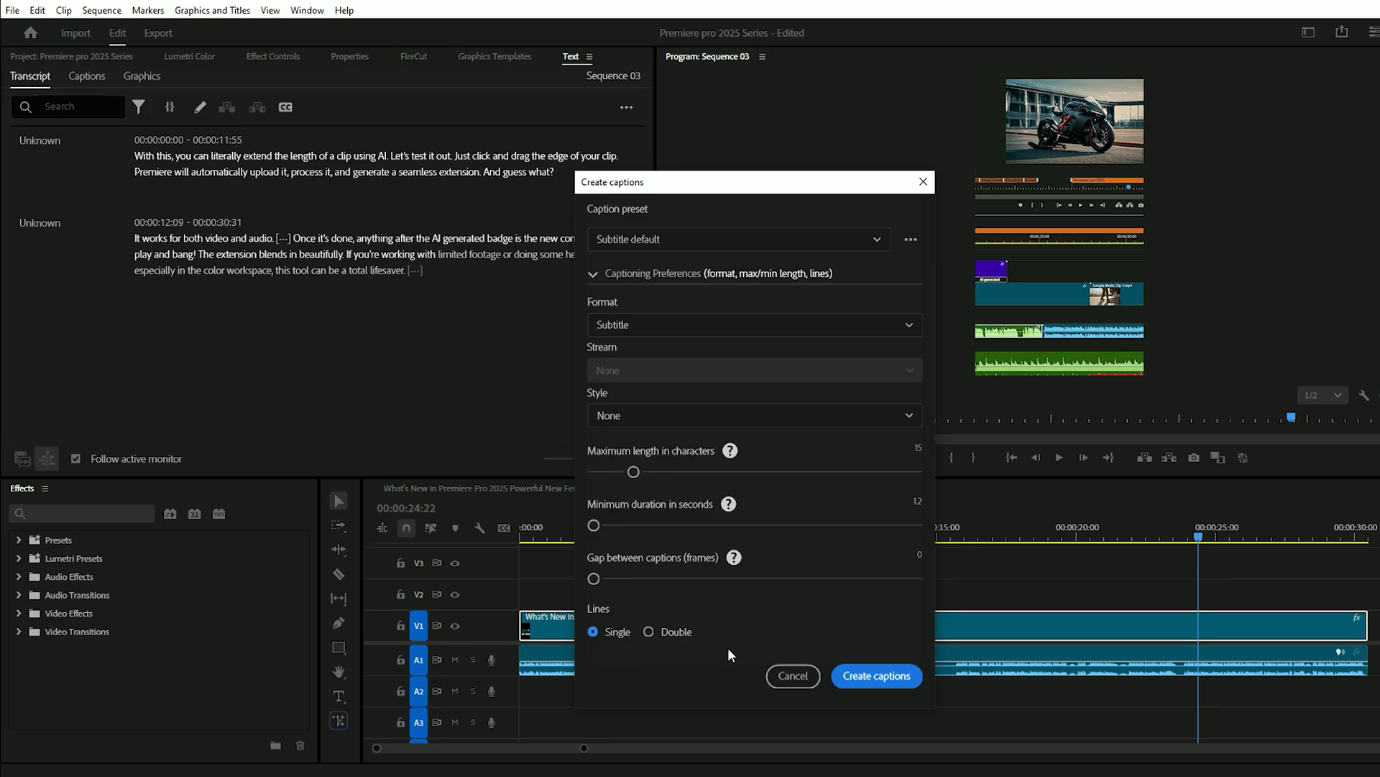
pyautogui.click(878, 660)
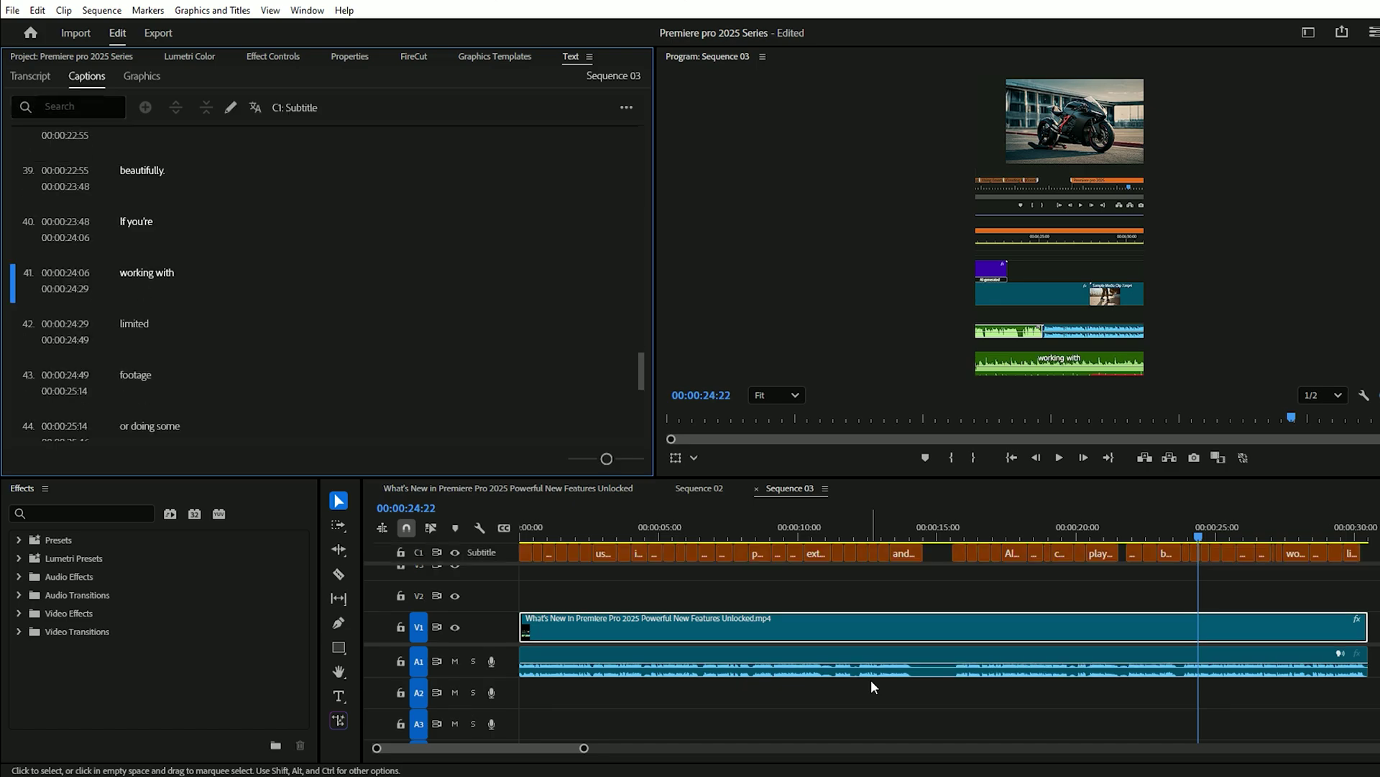
pyautogui.moveTo(887, 673)
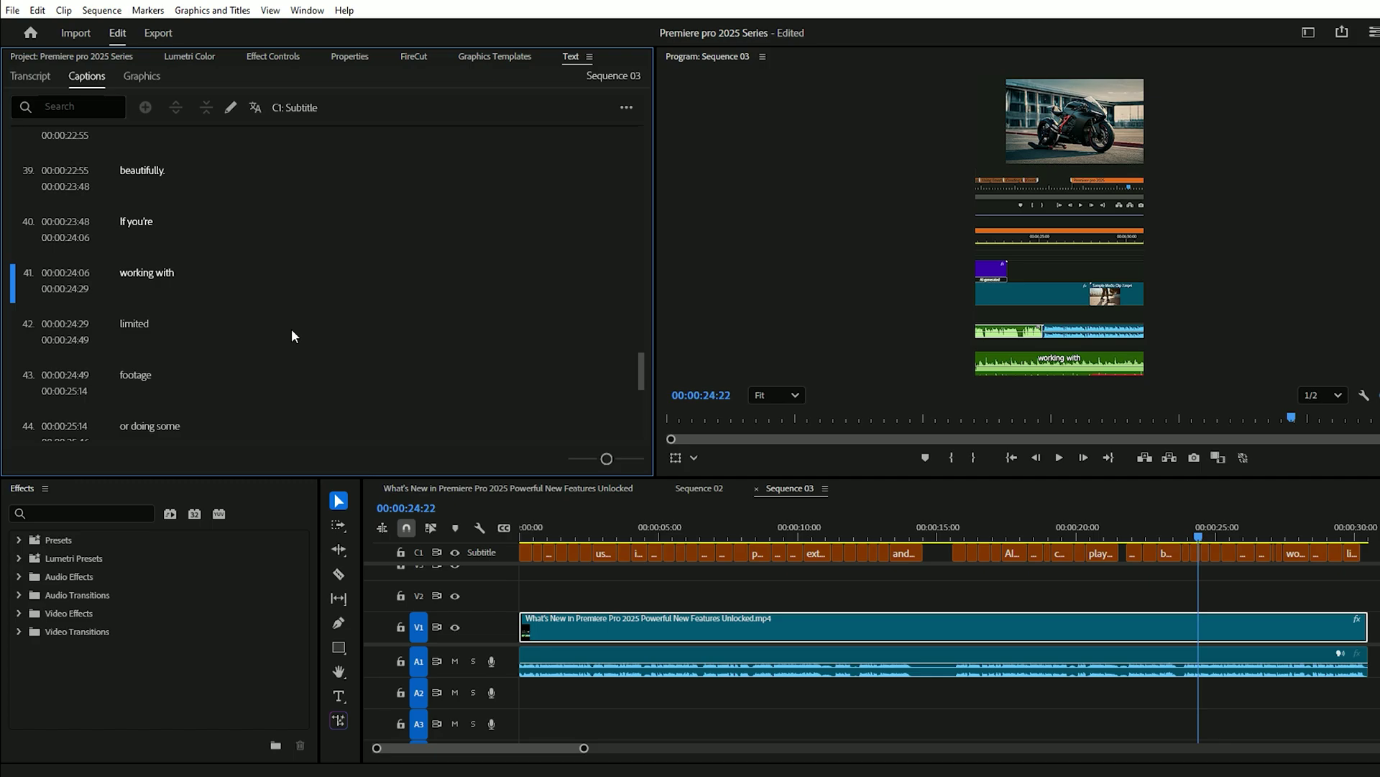
# - Show the Properties panel and select all caption clips on the subtitle track
pyautogui.click(307, 10)
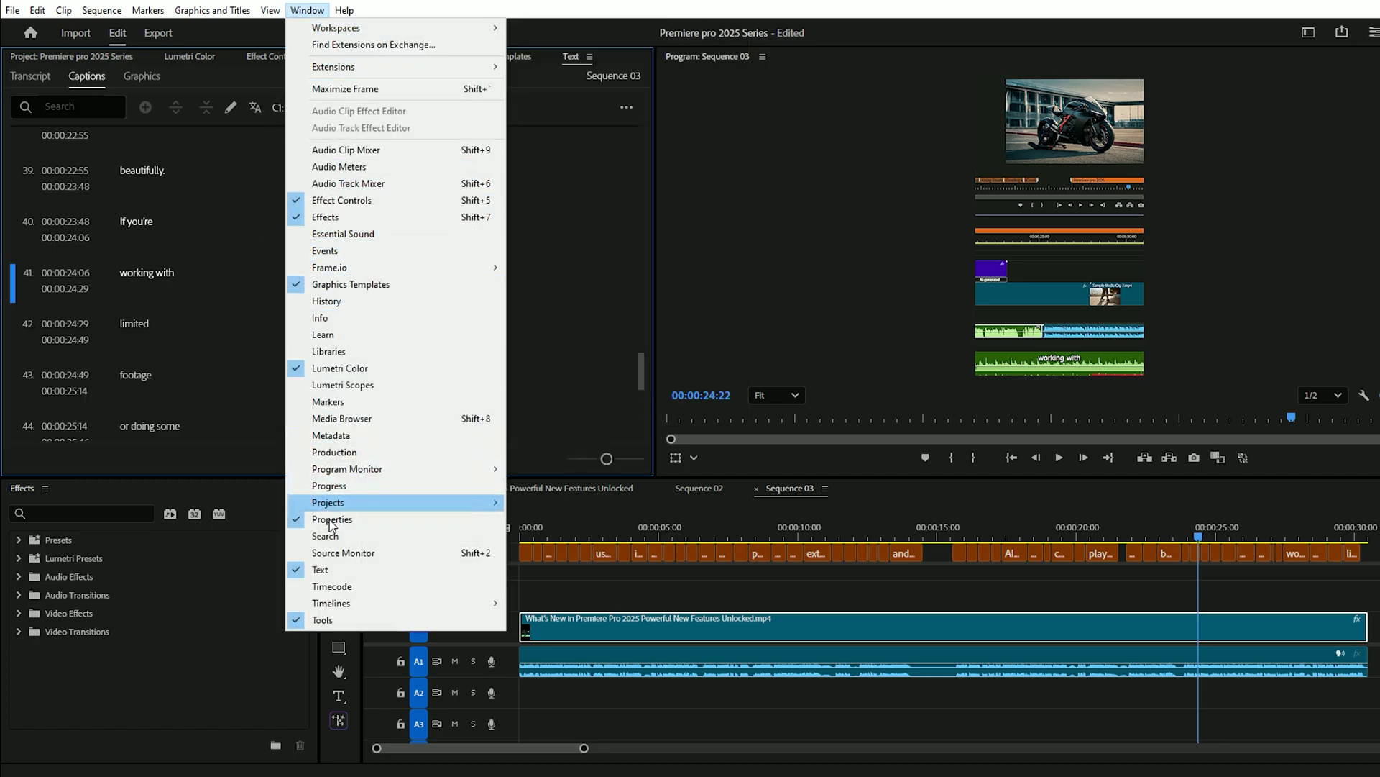
pyautogui.click(356, 521)
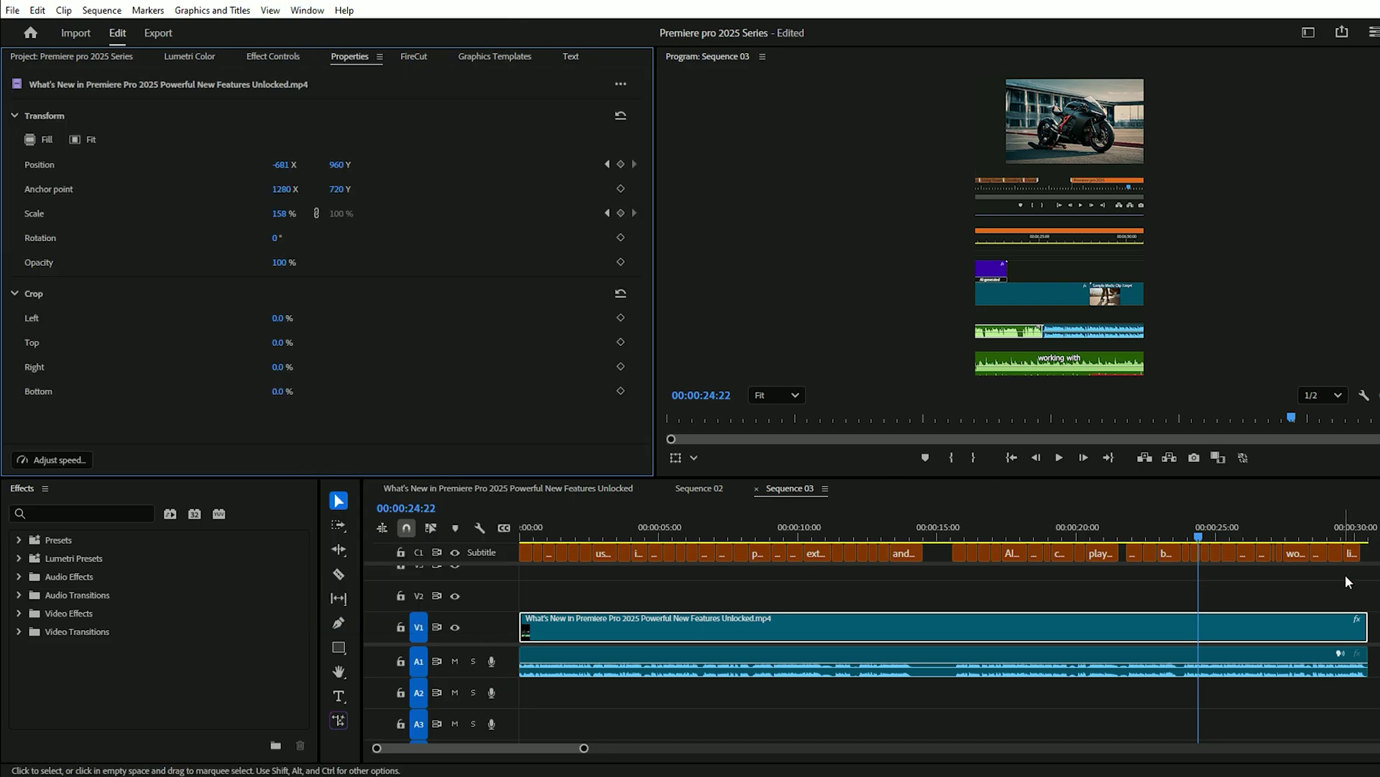
pyautogui.moveTo(1349, 578); pyautogui.dragTo(481, 509)
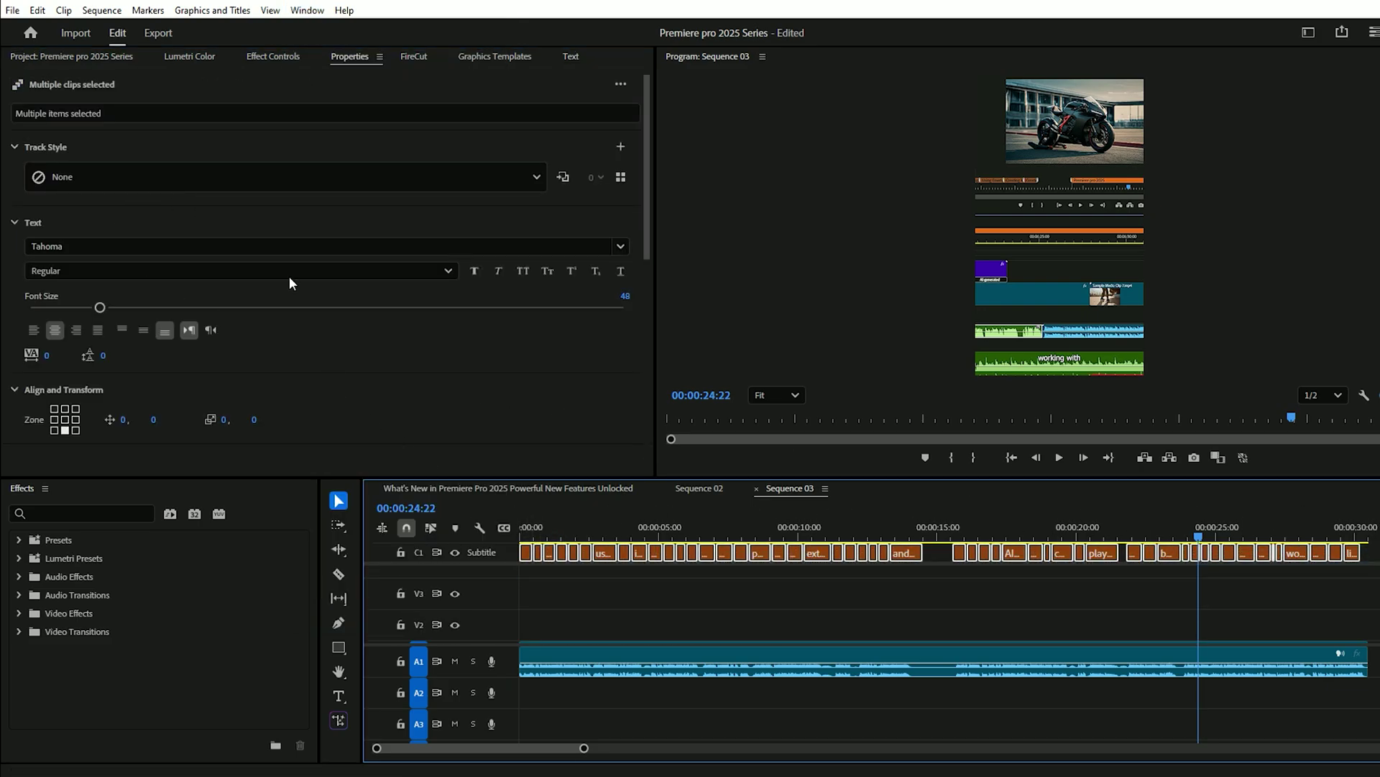
# - Set the captions to Komika Axis at size 101, placed in the center of the frame
pyautogui.click(171, 245)
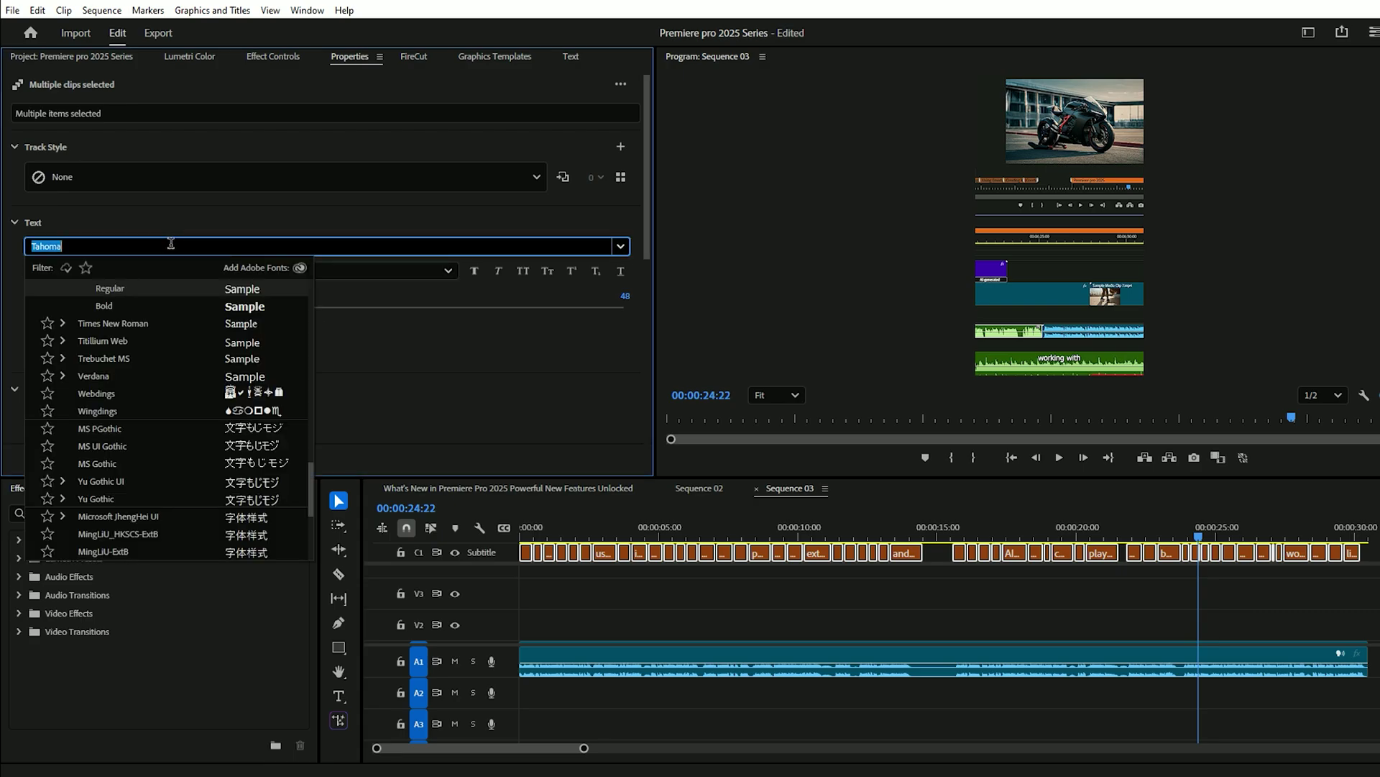
pyautogui.write('komi')
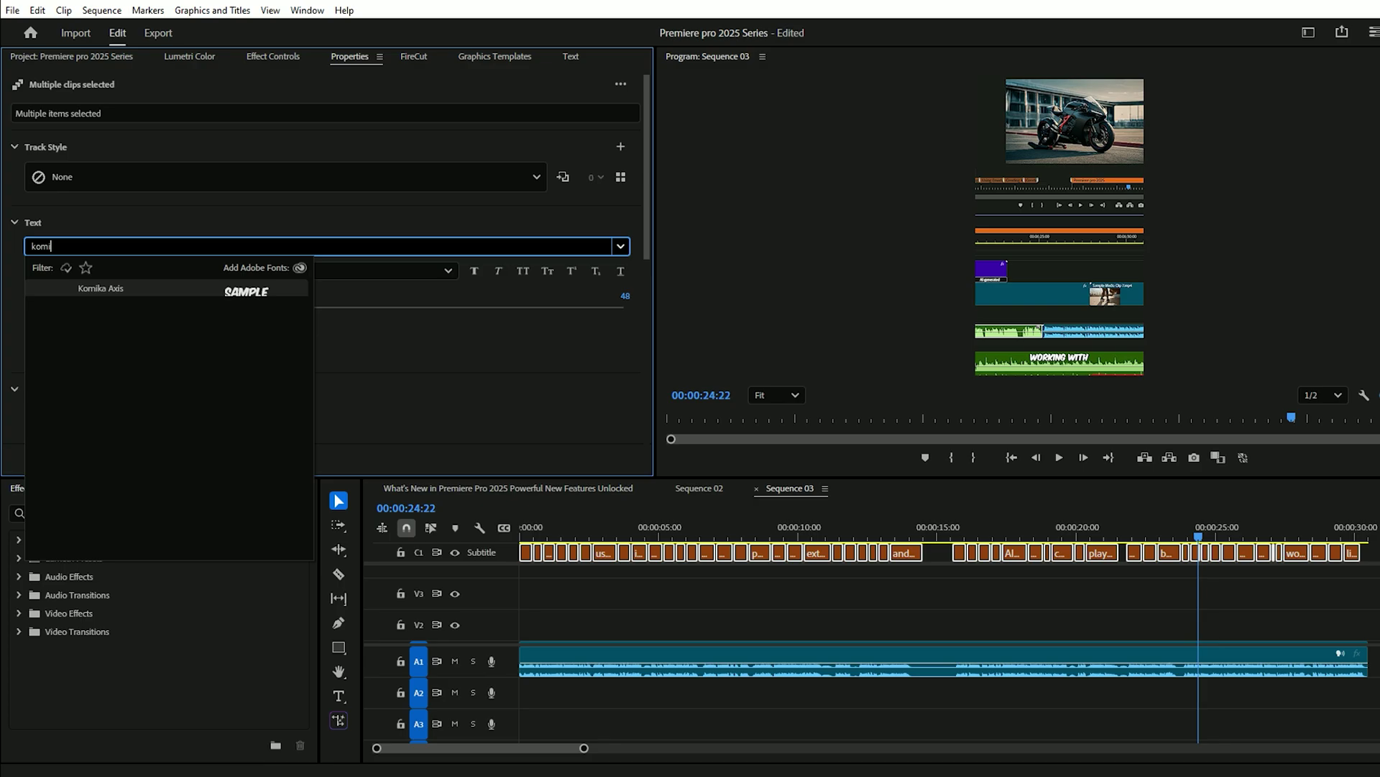
pyautogui.click(141, 287)
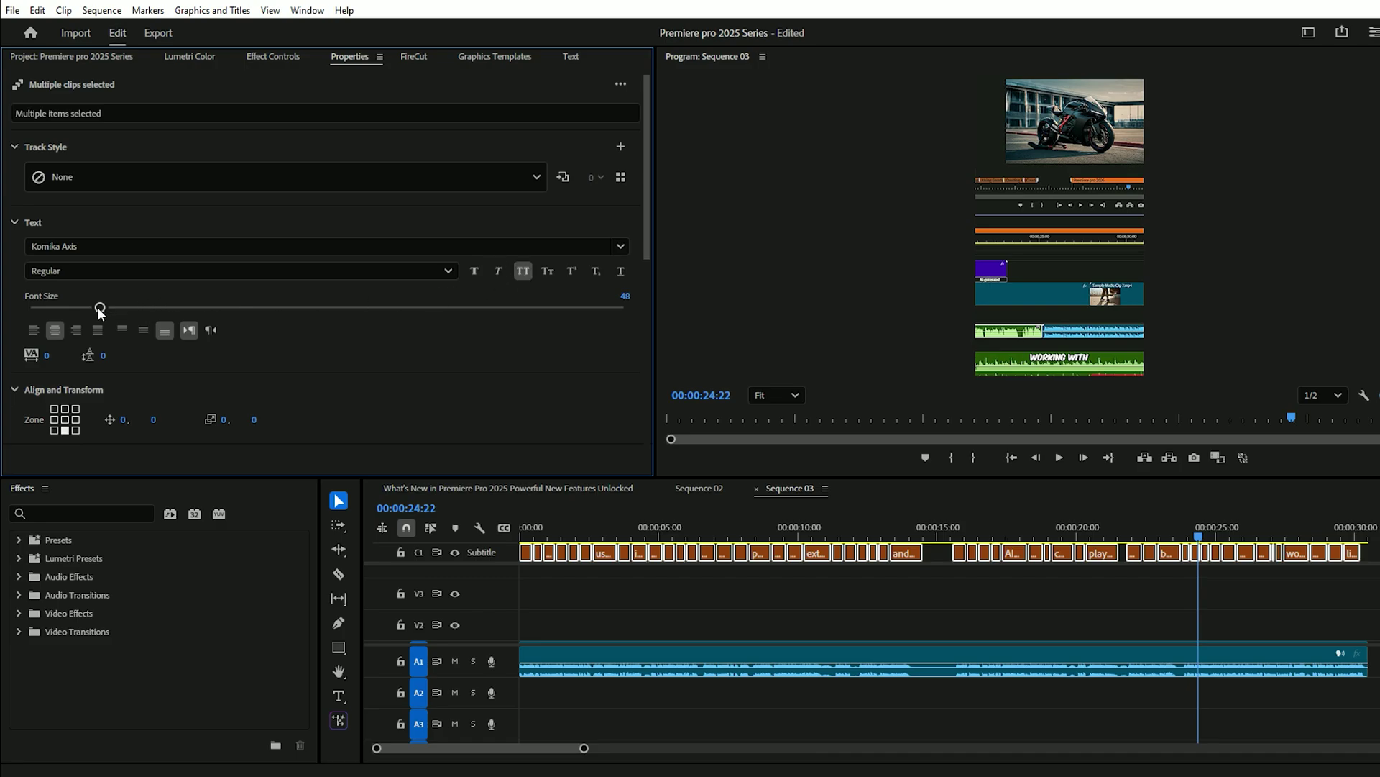
pyautogui.moveTo(100, 307); pyautogui.dragTo(179, 308)
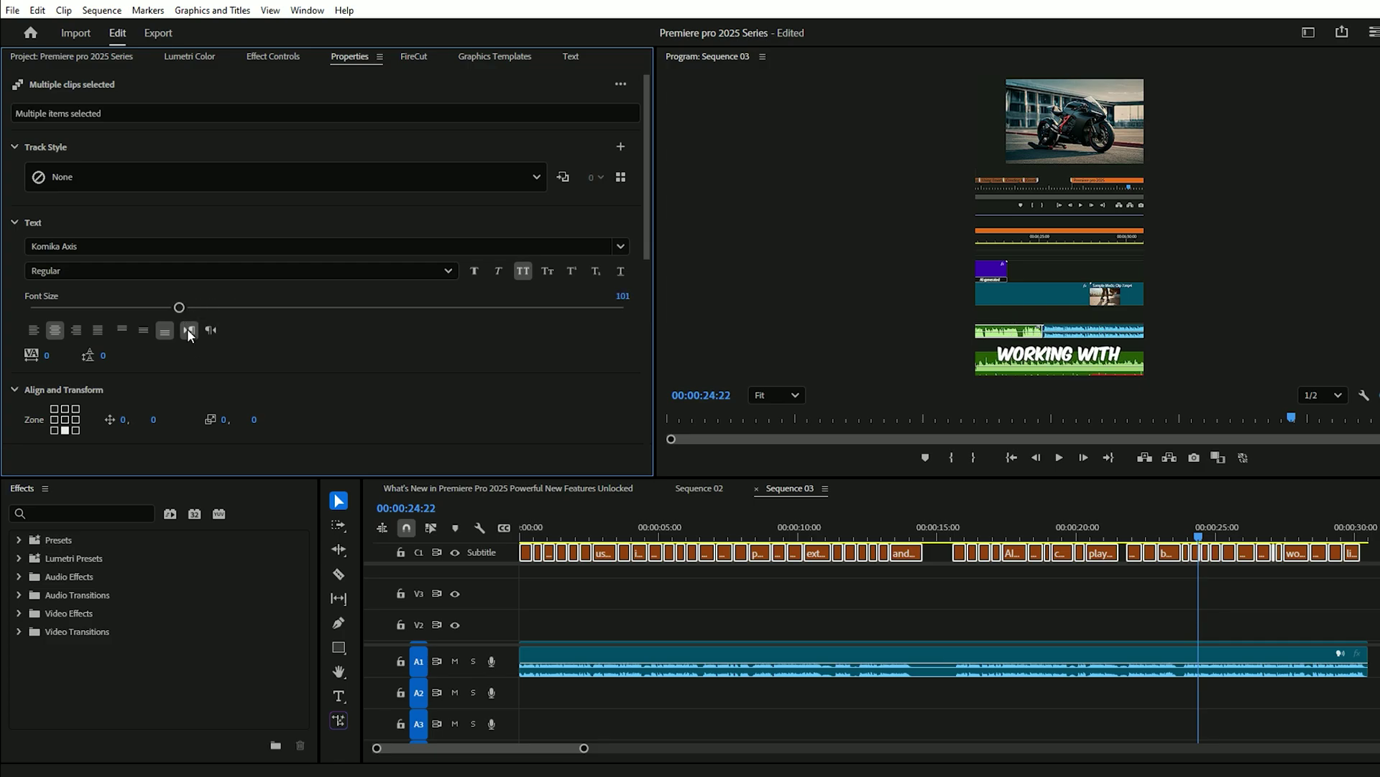
pyautogui.click(65, 420)
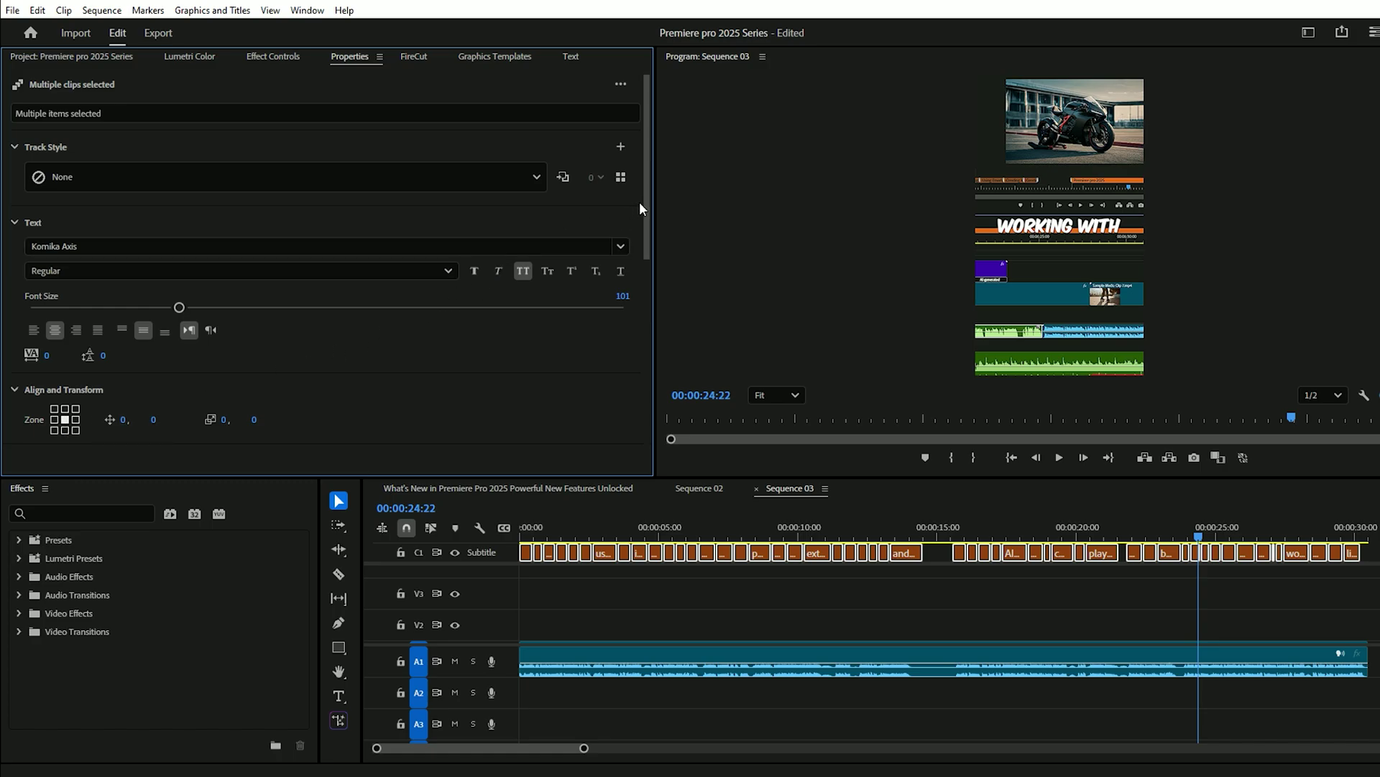
# - Give the caption letters a vivid purple stroke 18 px wide
pyautogui.moveTo(645, 210); pyautogui.dragTo(623, 345)
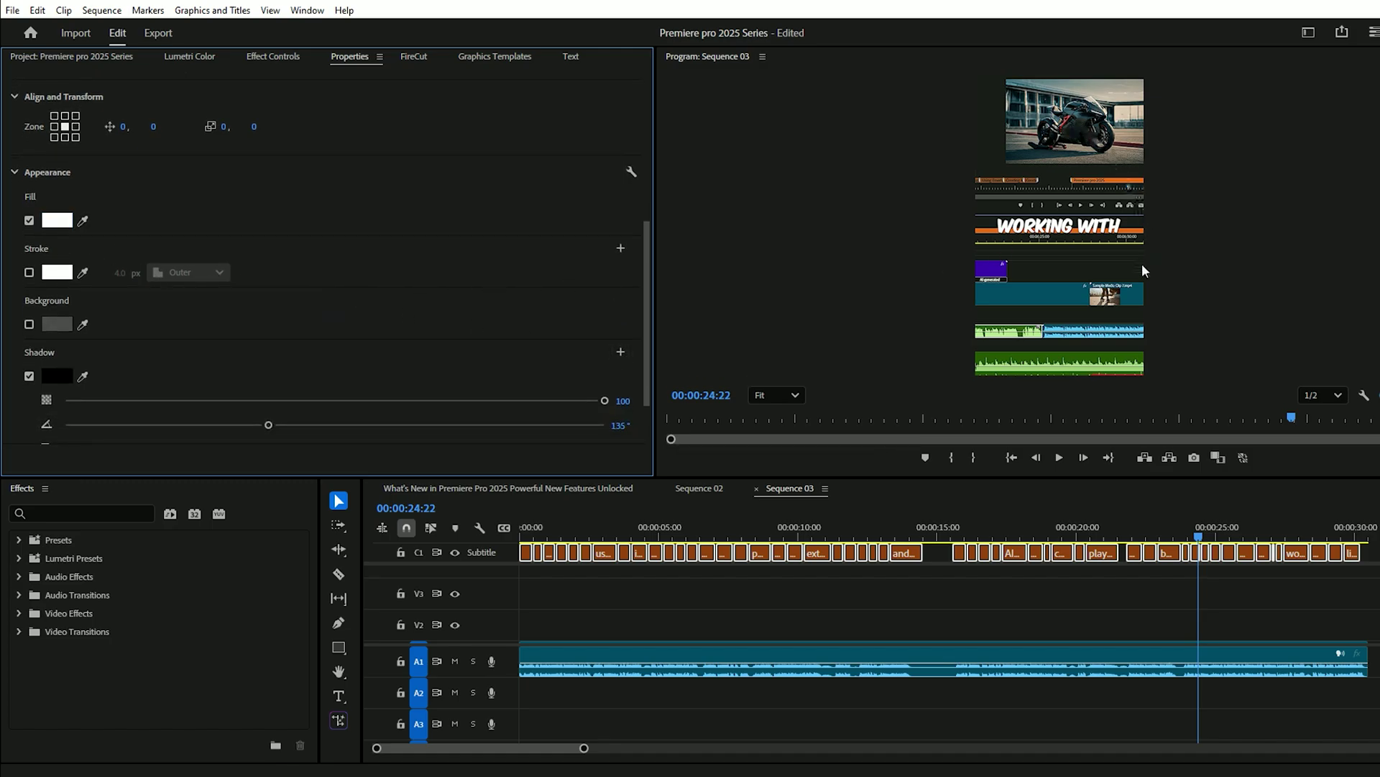
pyautogui.click(28, 272)
pyautogui.click(57, 272)
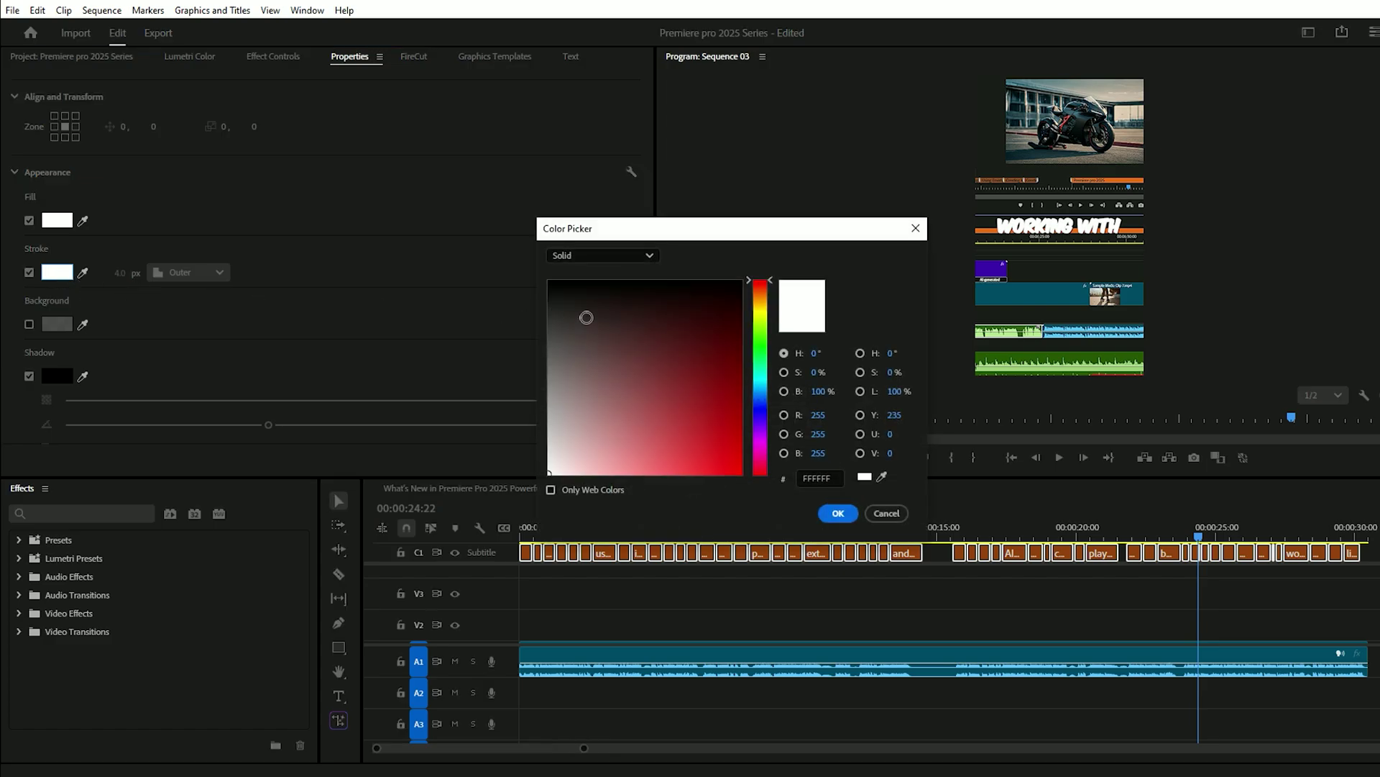
pyautogui.click(762, 428)
pyautogui.moveTo(762, 429); pyautogui.dragTo(762, 447)
pyautogui.click(740, 469)
pyautogui.click(838, 513)
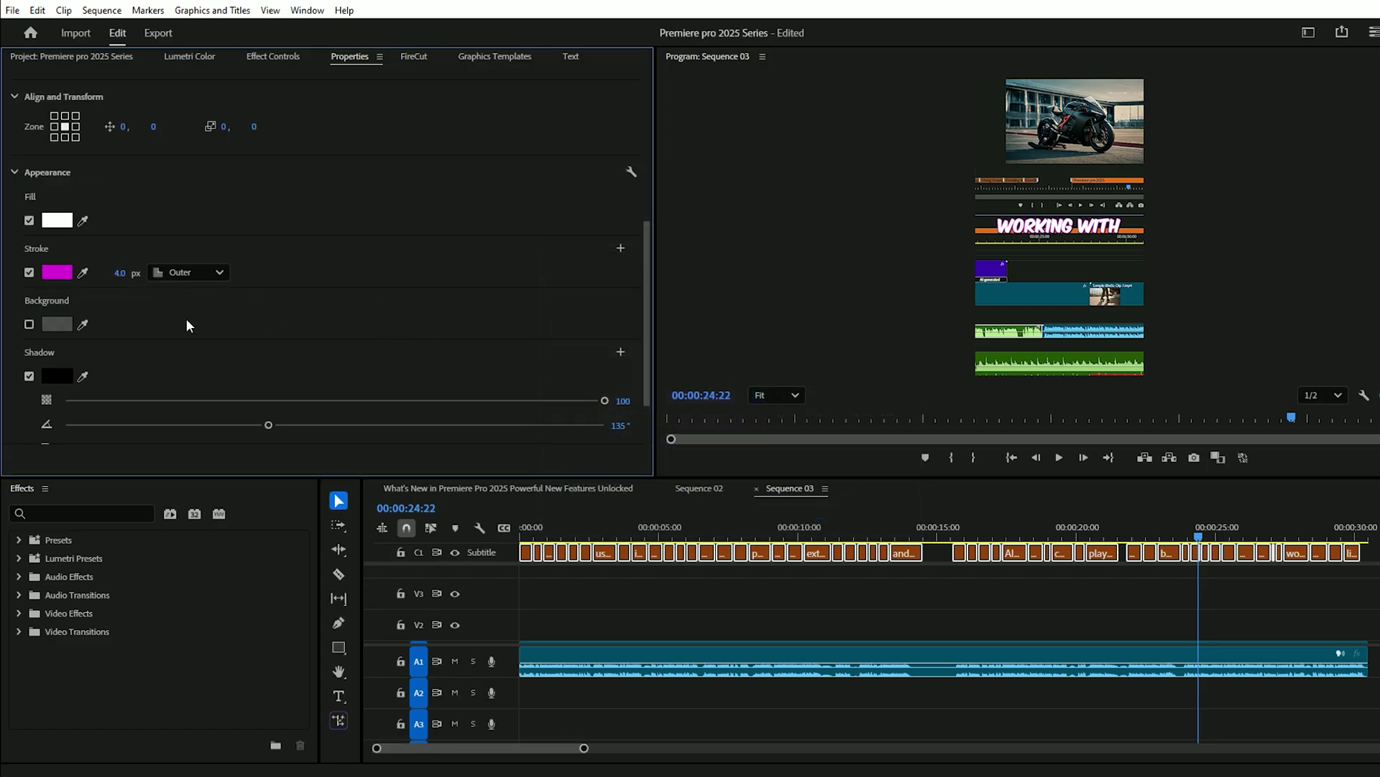
pyautogui.moveTo(117, 273); pyautogui.dragTo(87, 272)
pyautogui.scroll(-2, 187, 325)
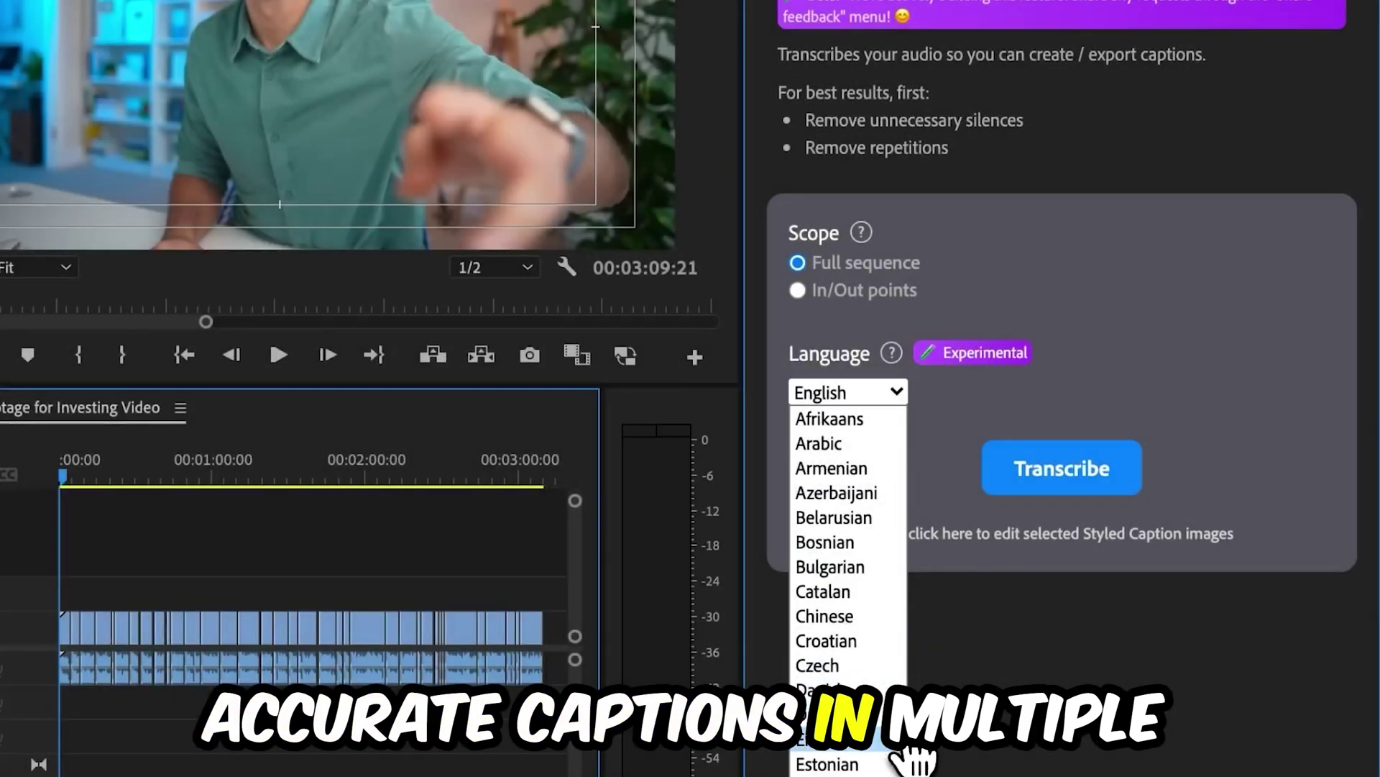
# - Transcribe Sequence 03's audio in English with FireCut to generate the captions
pyautogui.click(907, 748)
pyautogui.click(1032, 483)
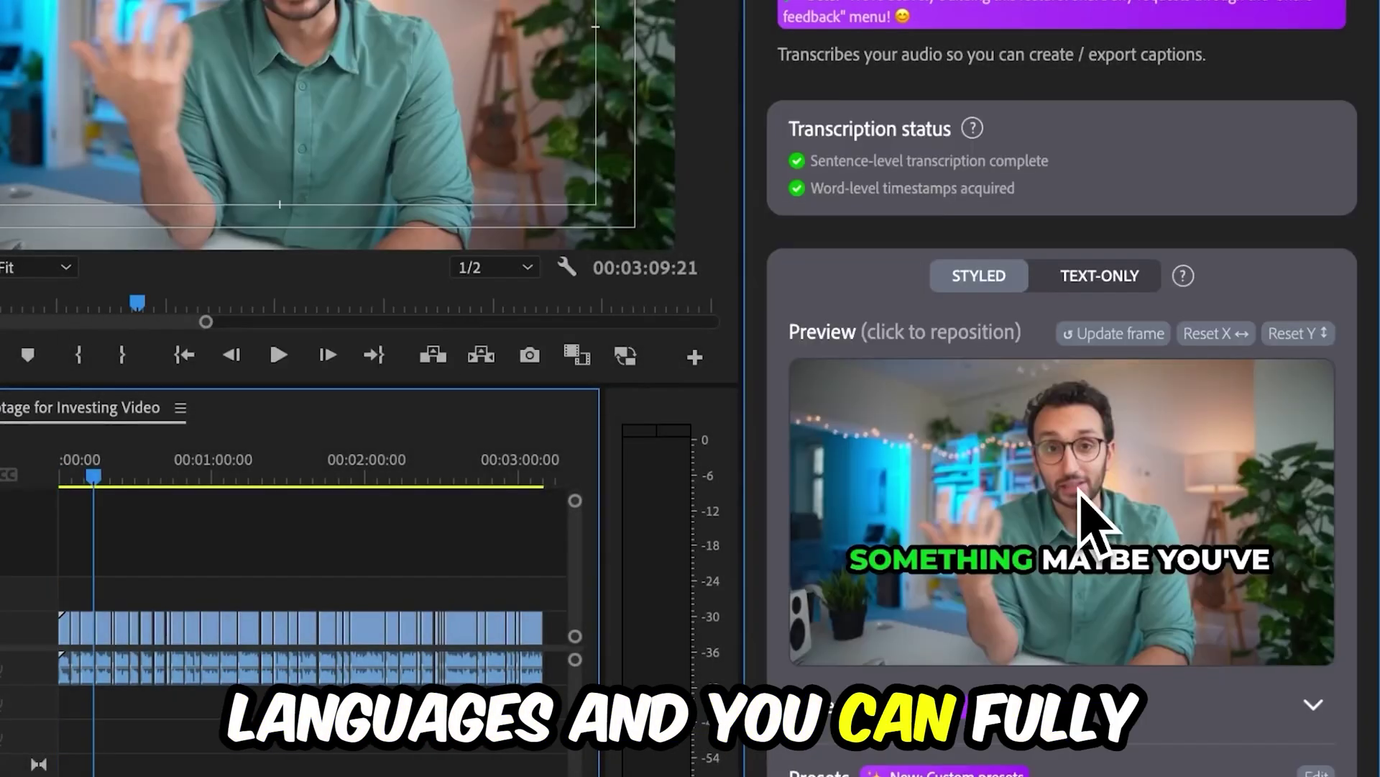
pyautogui.scroll(-4, 1094, 508)
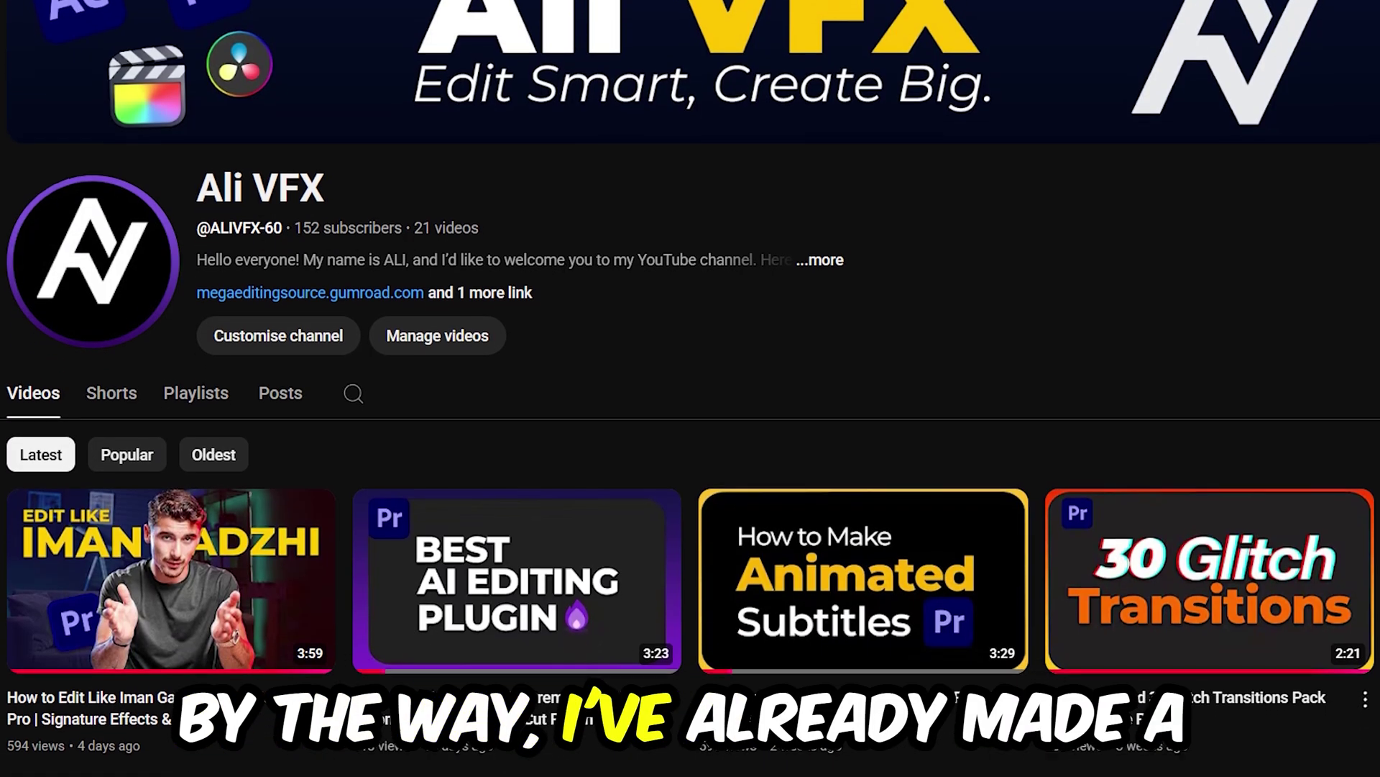
pyautogui.scroll(-2, 691, 388)
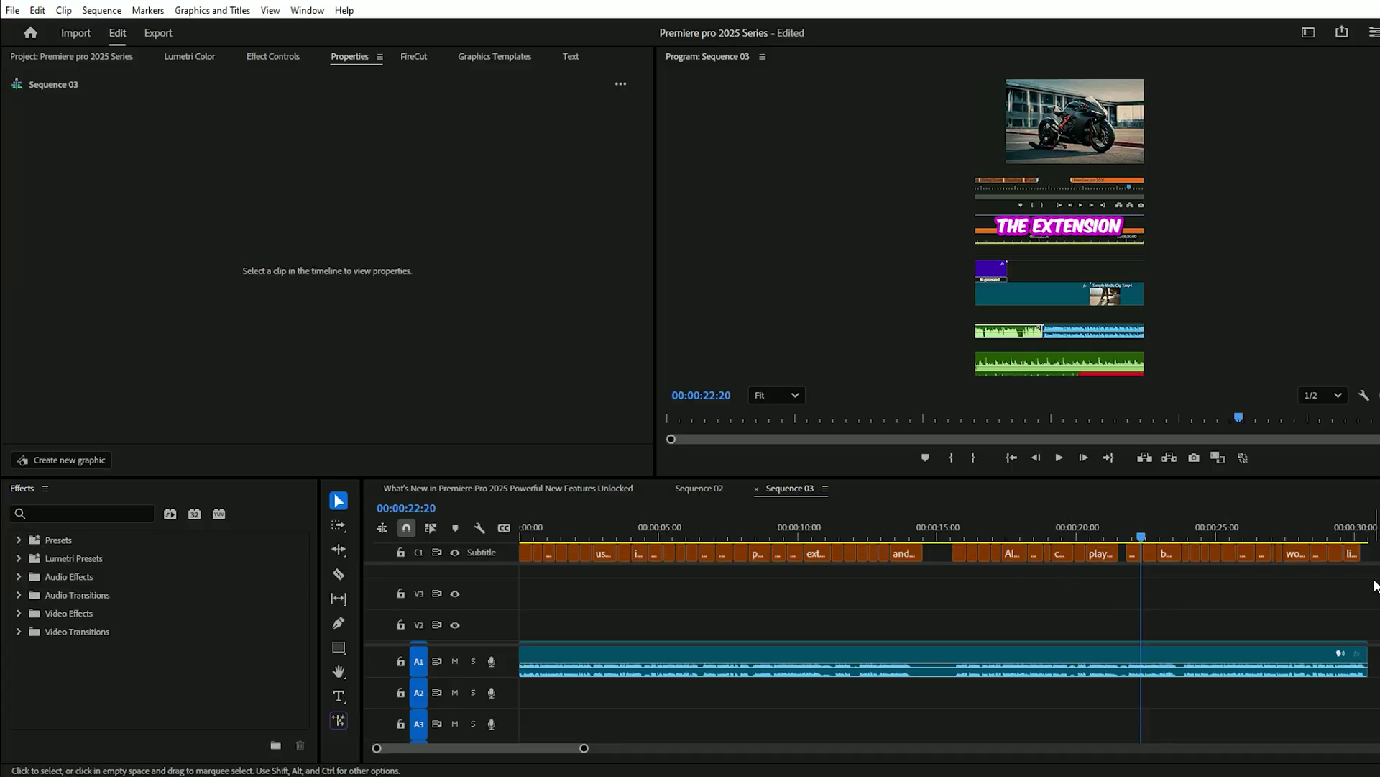
# - Upgrade all captions on the Subtitle track to graphic clips
pyautogui.moveTo(1374, 581); pyautogui.dragTo(425, 427)
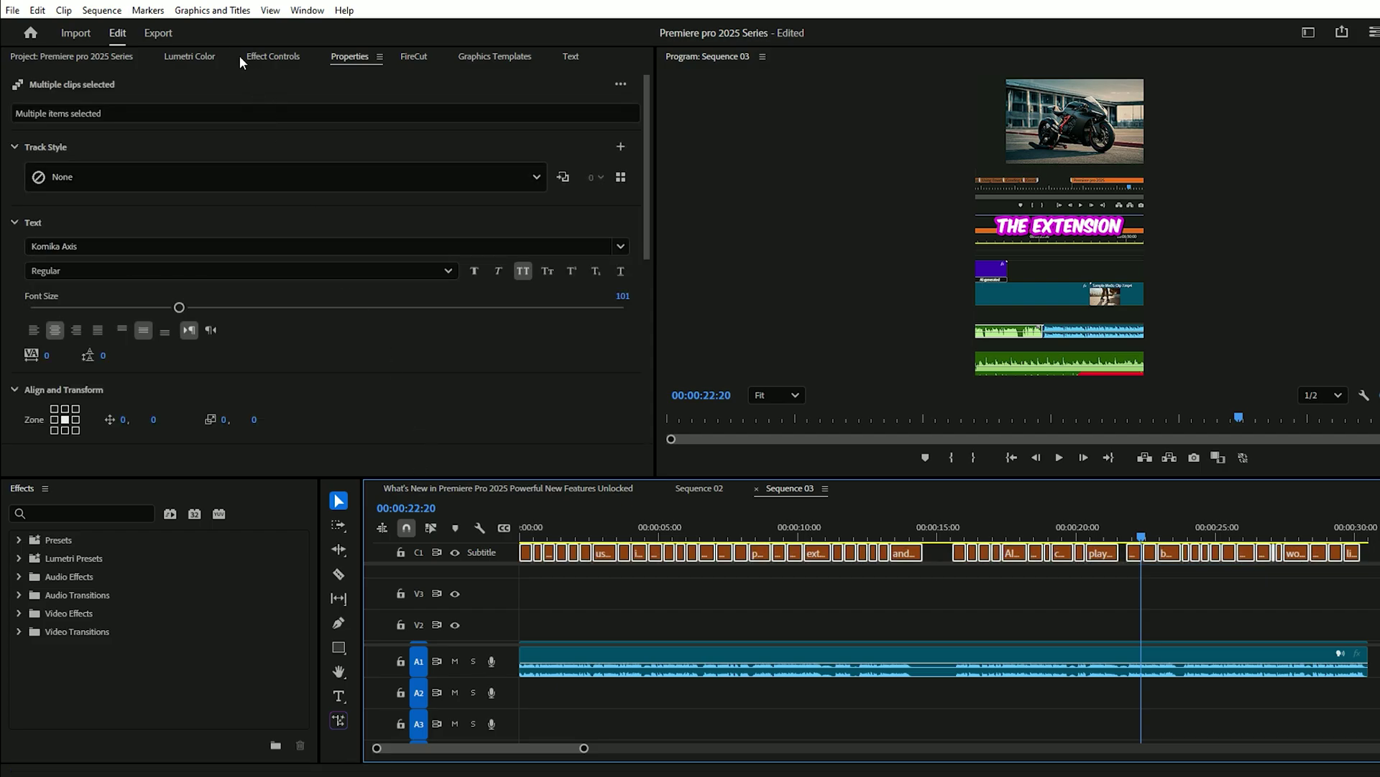
pyautogui.click(215, 12)
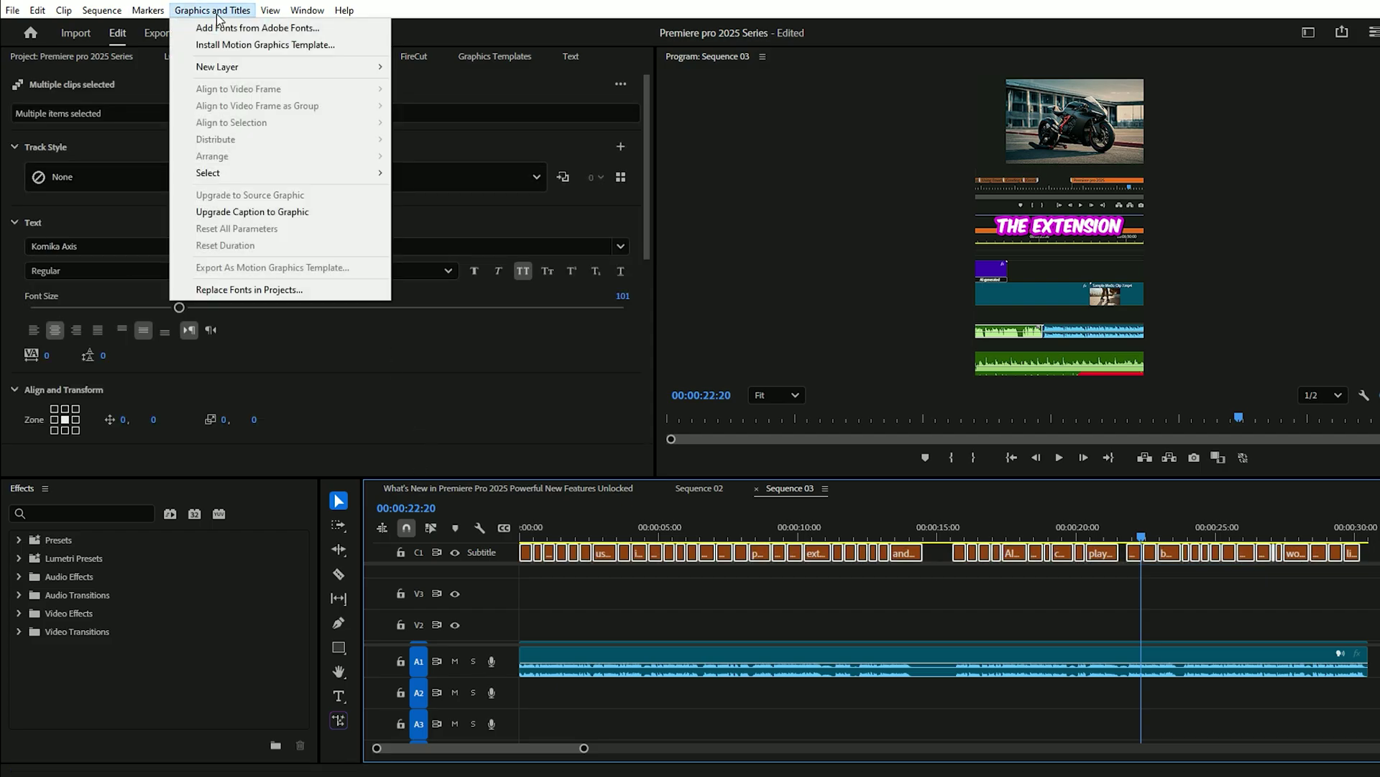
pyautogui.click(271, 212)
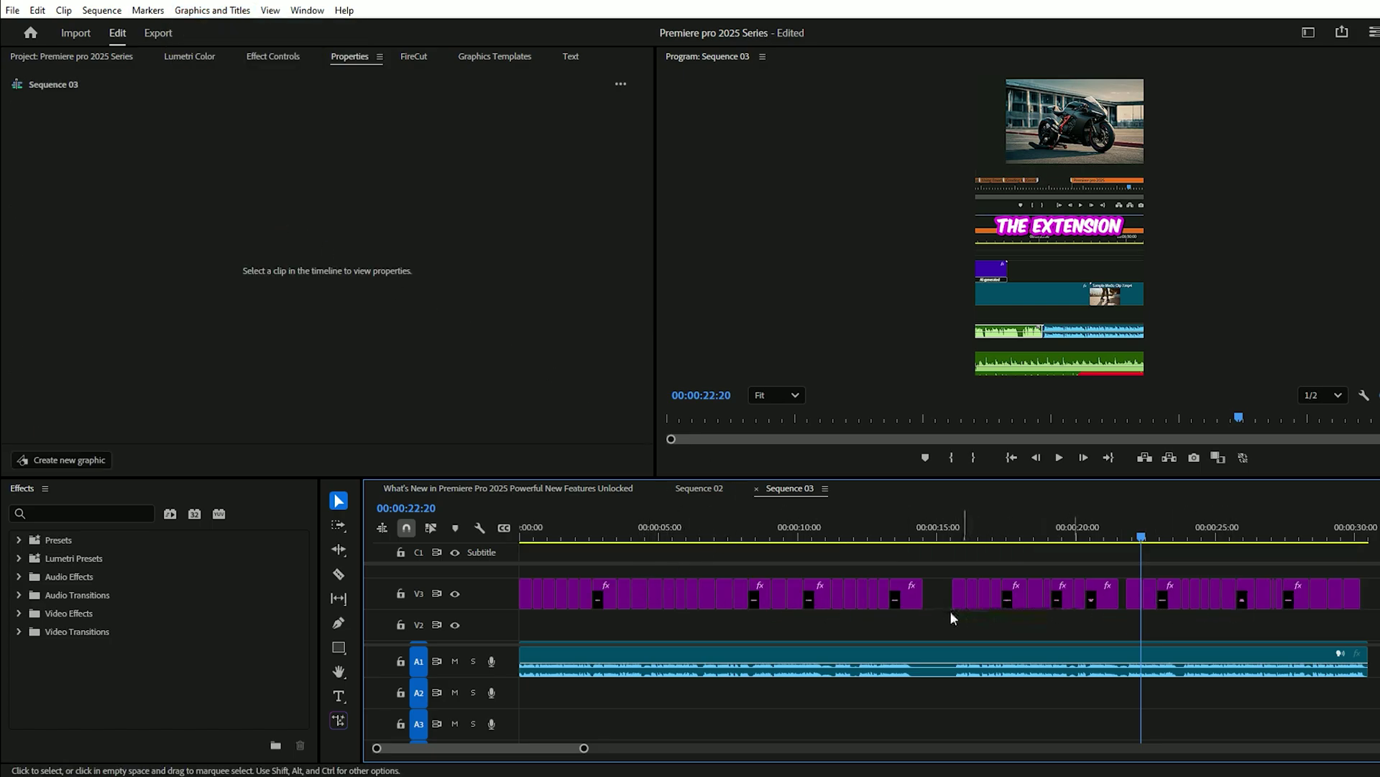
# - Apply the Transform effect to the first graphic, "With this,", and view its controls
pyautogui.click(108, 511)
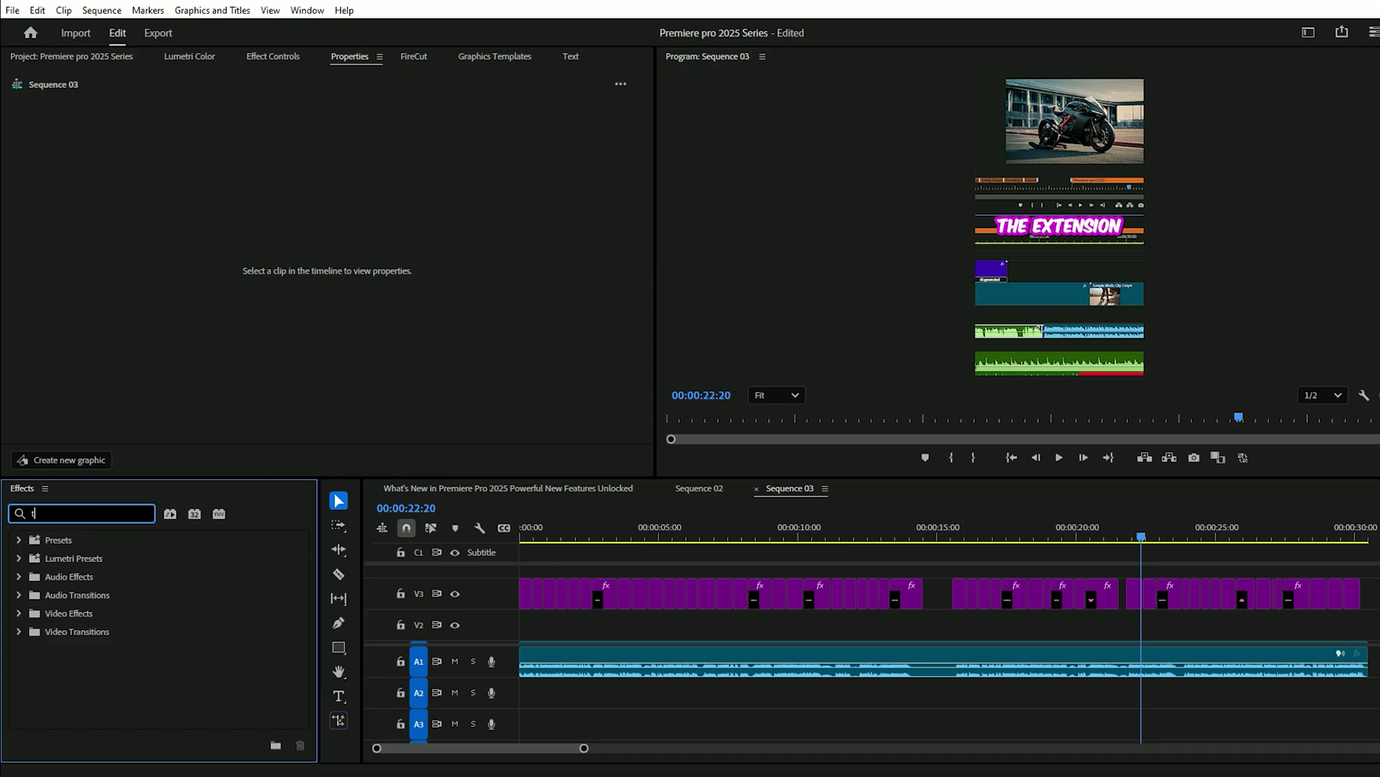
pyautogui.write('ransfor')
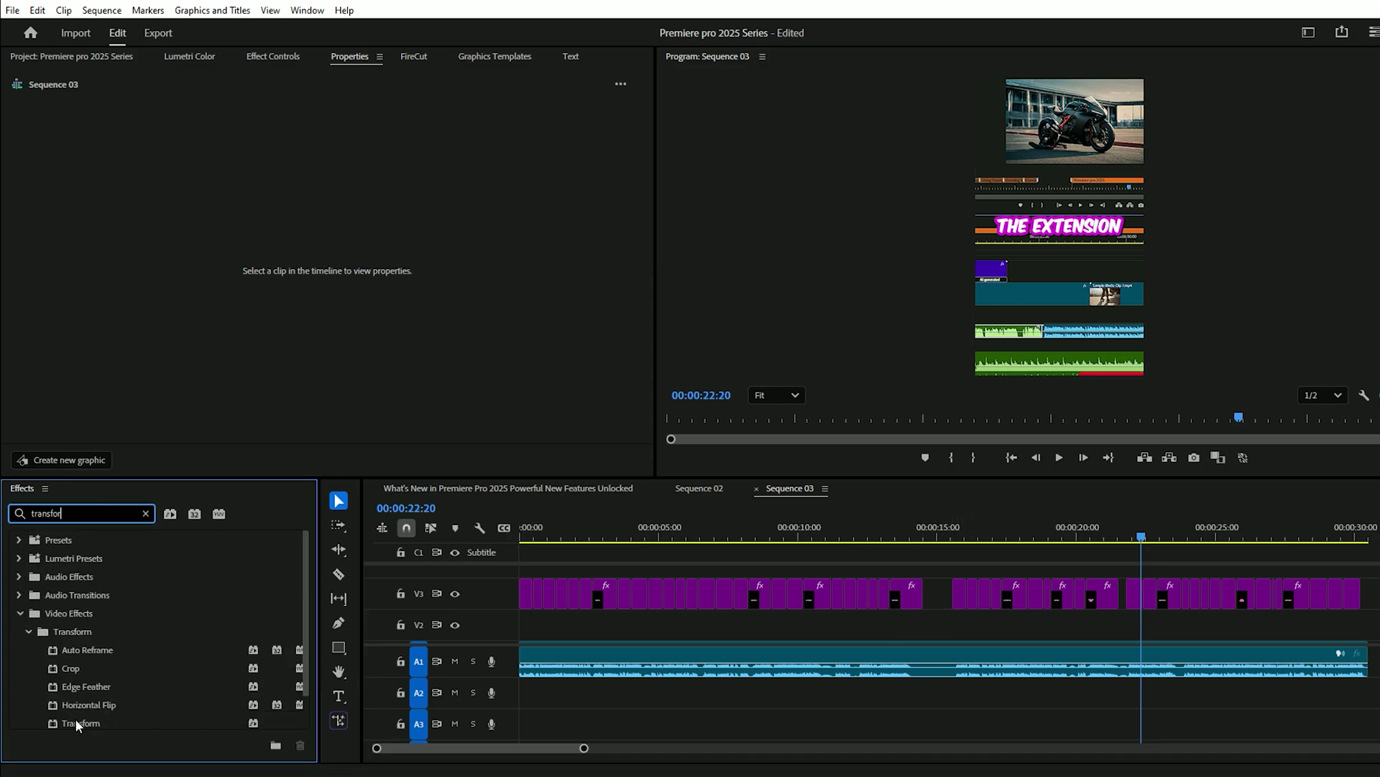
pyautogui.scroll(-1, 83, 717)
pyautogui.moveTo(81, 708); pyautogui.dragTo(522, 602)
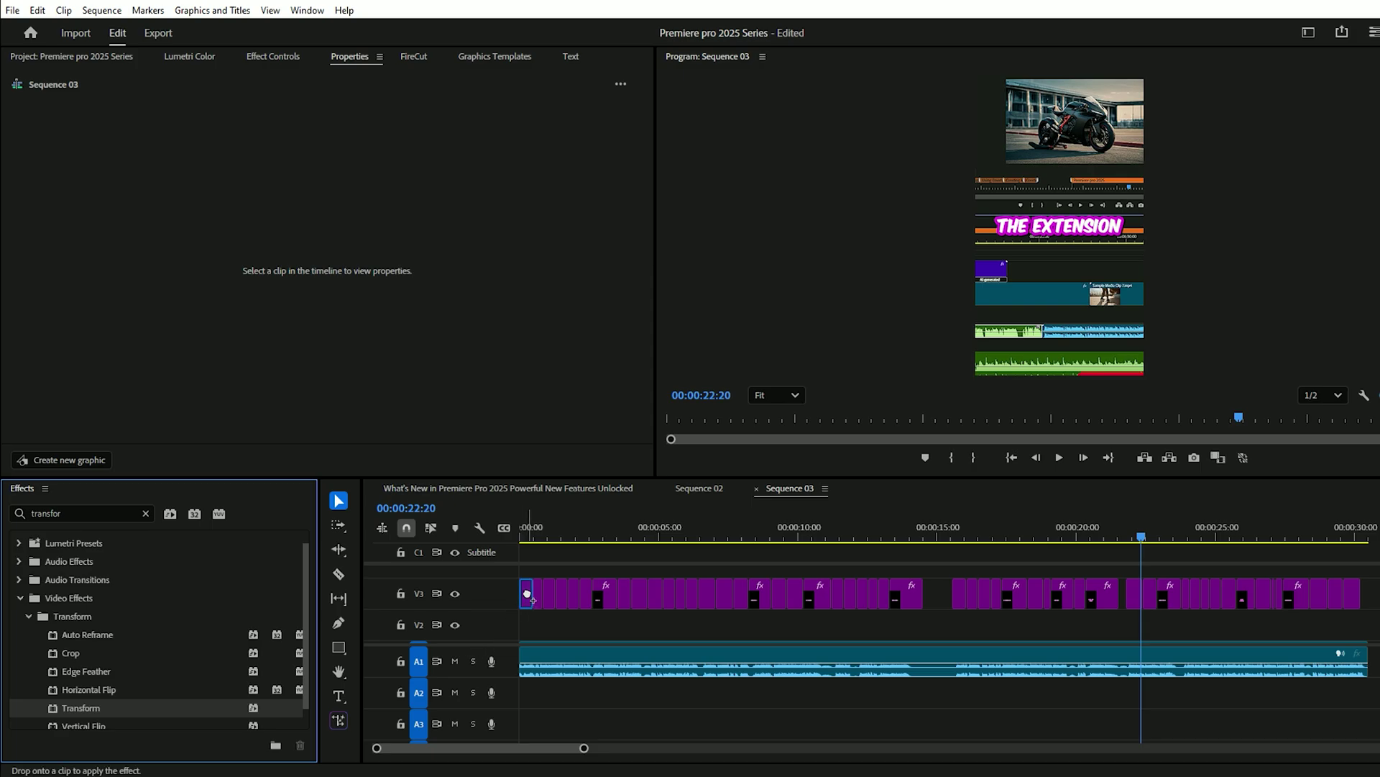
pyautogui.click(258, 56)
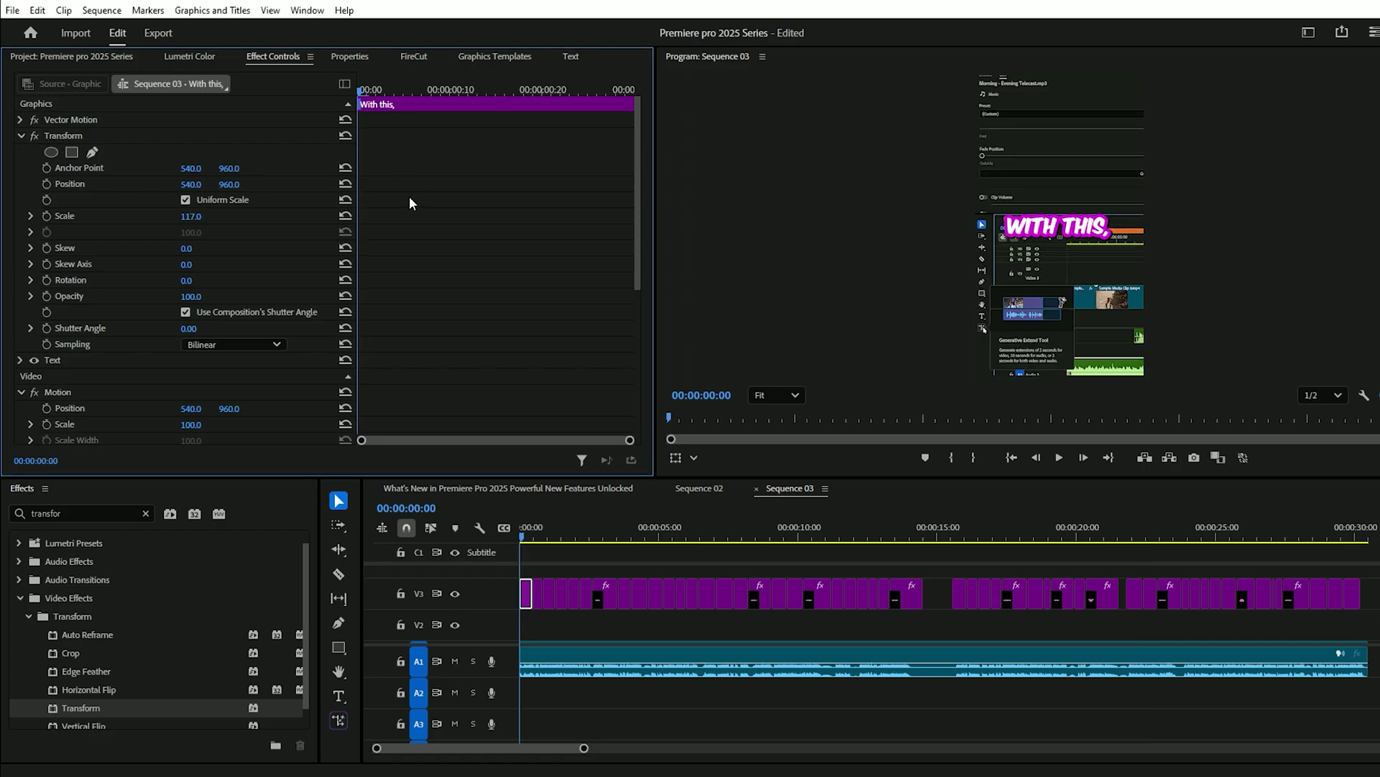
# - Keyframe Scale and Position at frame 15 and add nudged Position keyframes for shake
pyautogui.press('Right')
pyautogui.press('Right')
pyautogui.press('Right')
pyautogui.press('Right')
pyautogui.press('Right')
pyautogui.press('Right')
pyautogui.press('Right')
pyautogui.press('Right')
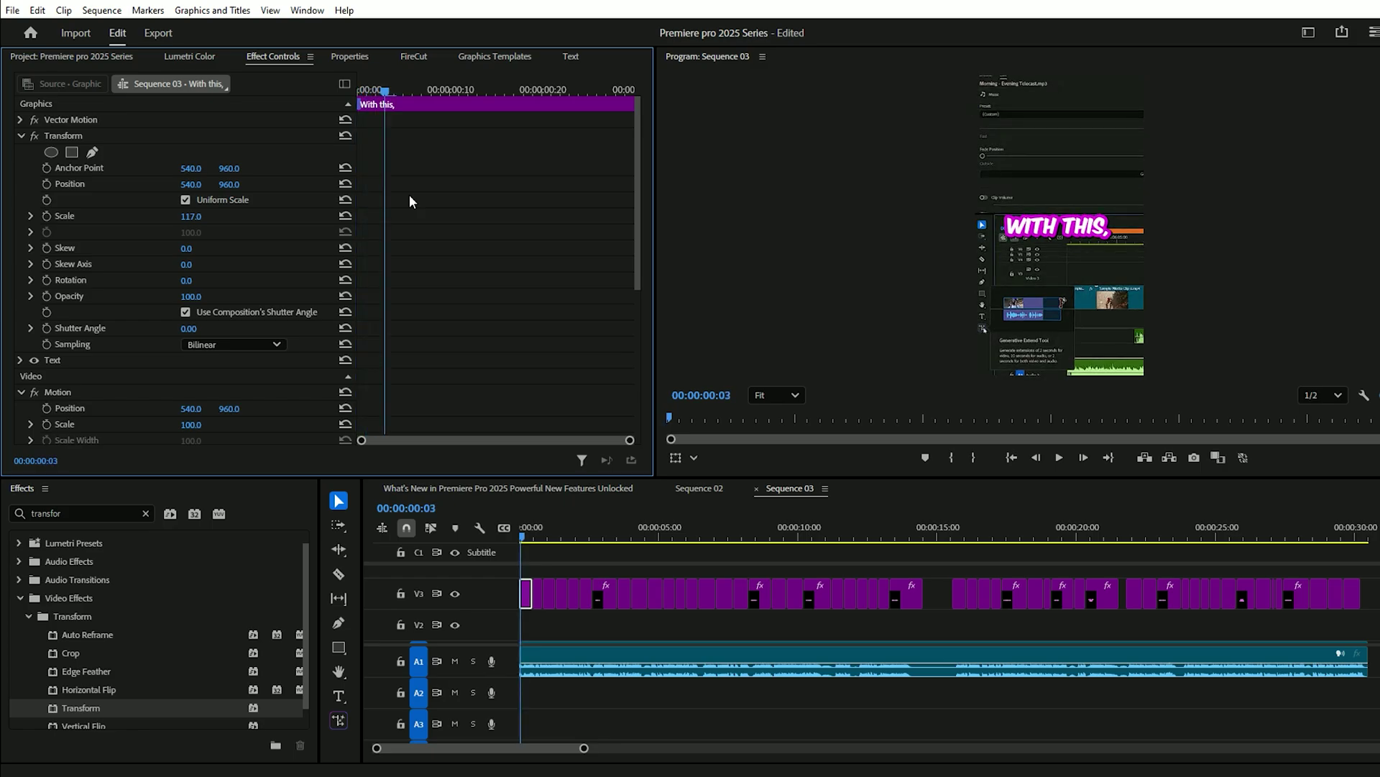
pyautogui.press('Right')
pyautogui.press('Right')
pyautogui.press('Right')
pyautogui.press('Right')
pyautogui.press('Right')
pyautogui.press('Right')
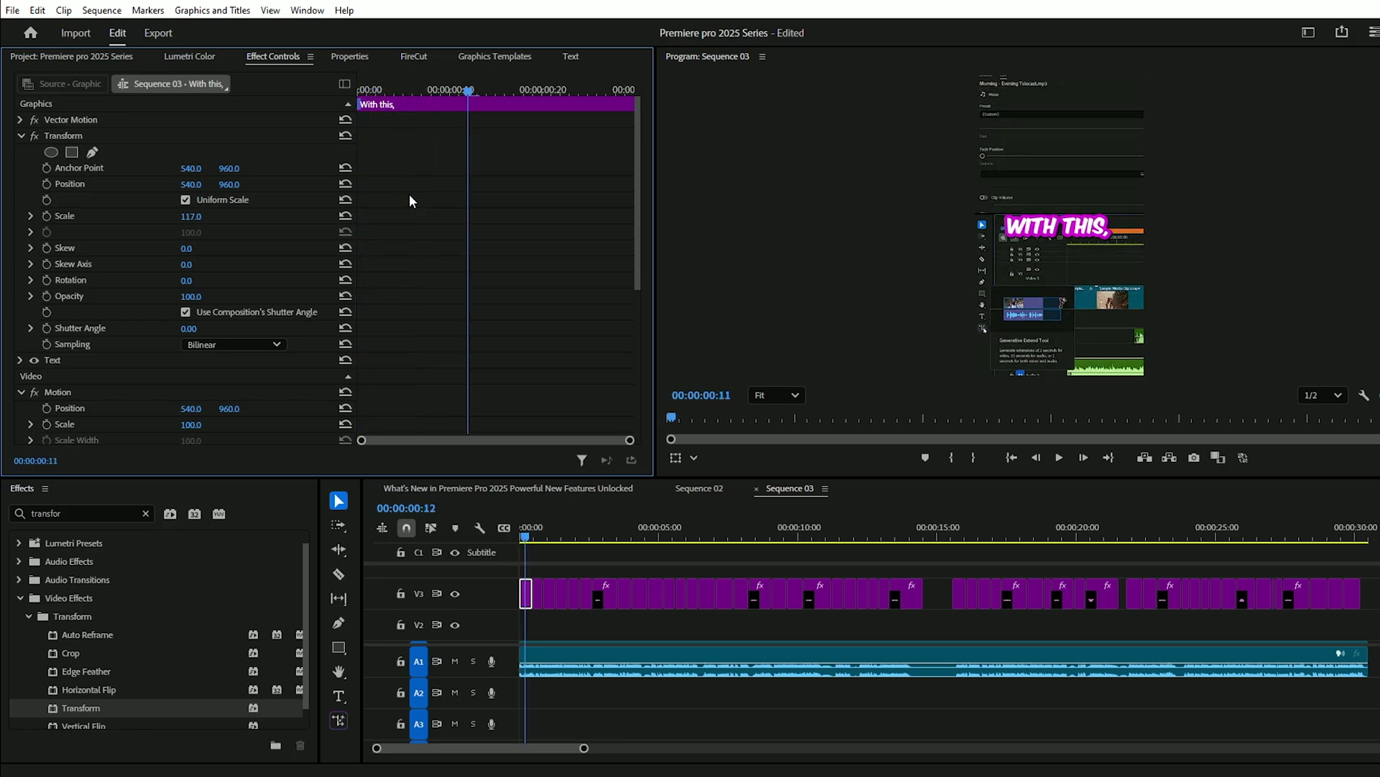
pyautogui.press('Right')
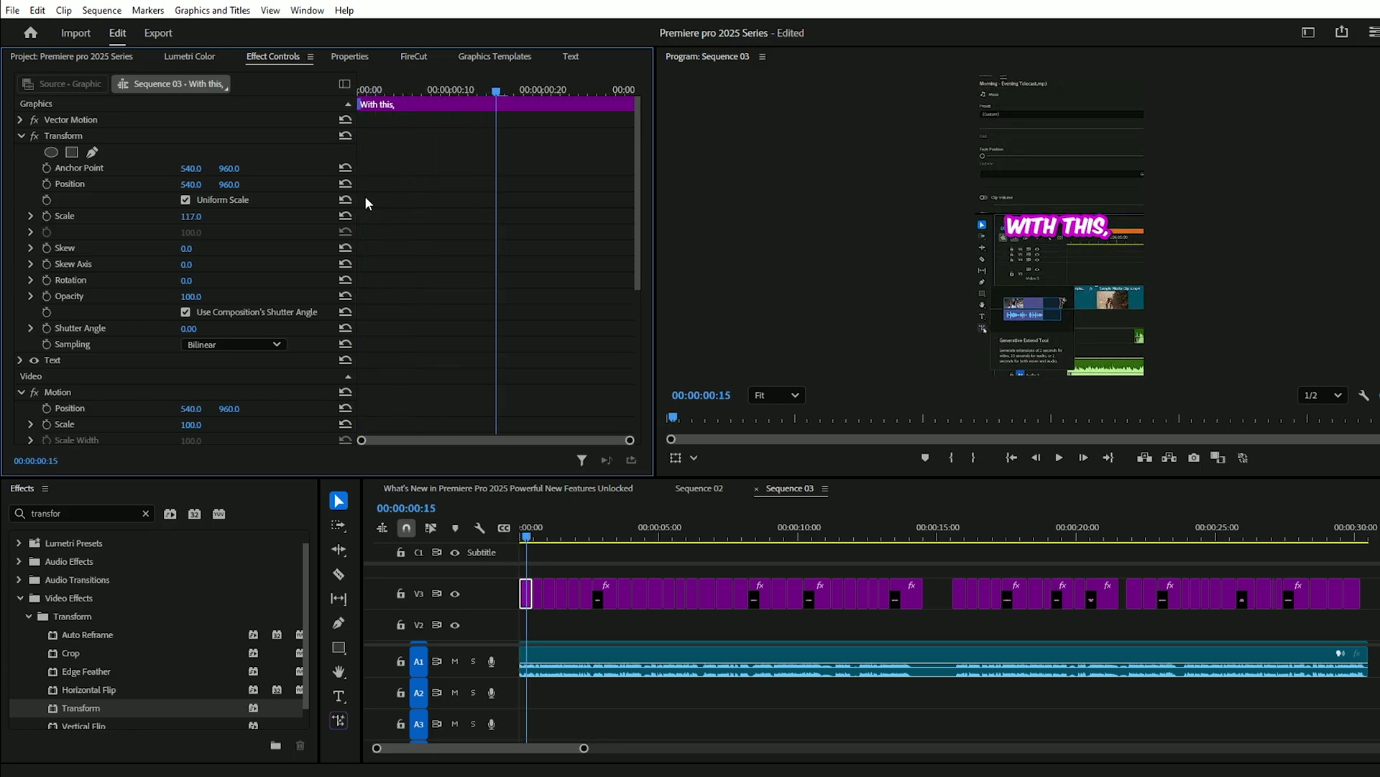
pyautogui.click(46, 216)
pyautogui.click(46, 184)
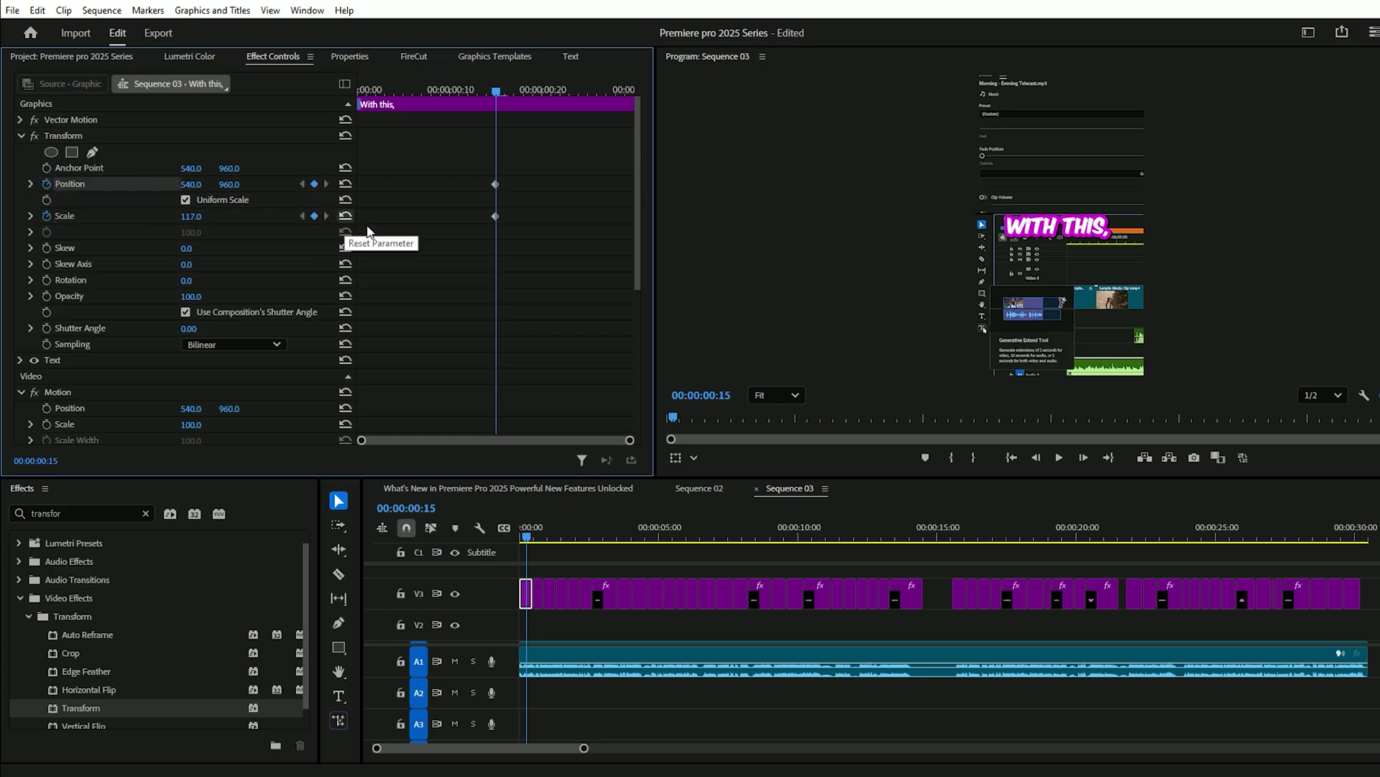
pyautogui.press('Left')
pyautogui.press('Left')
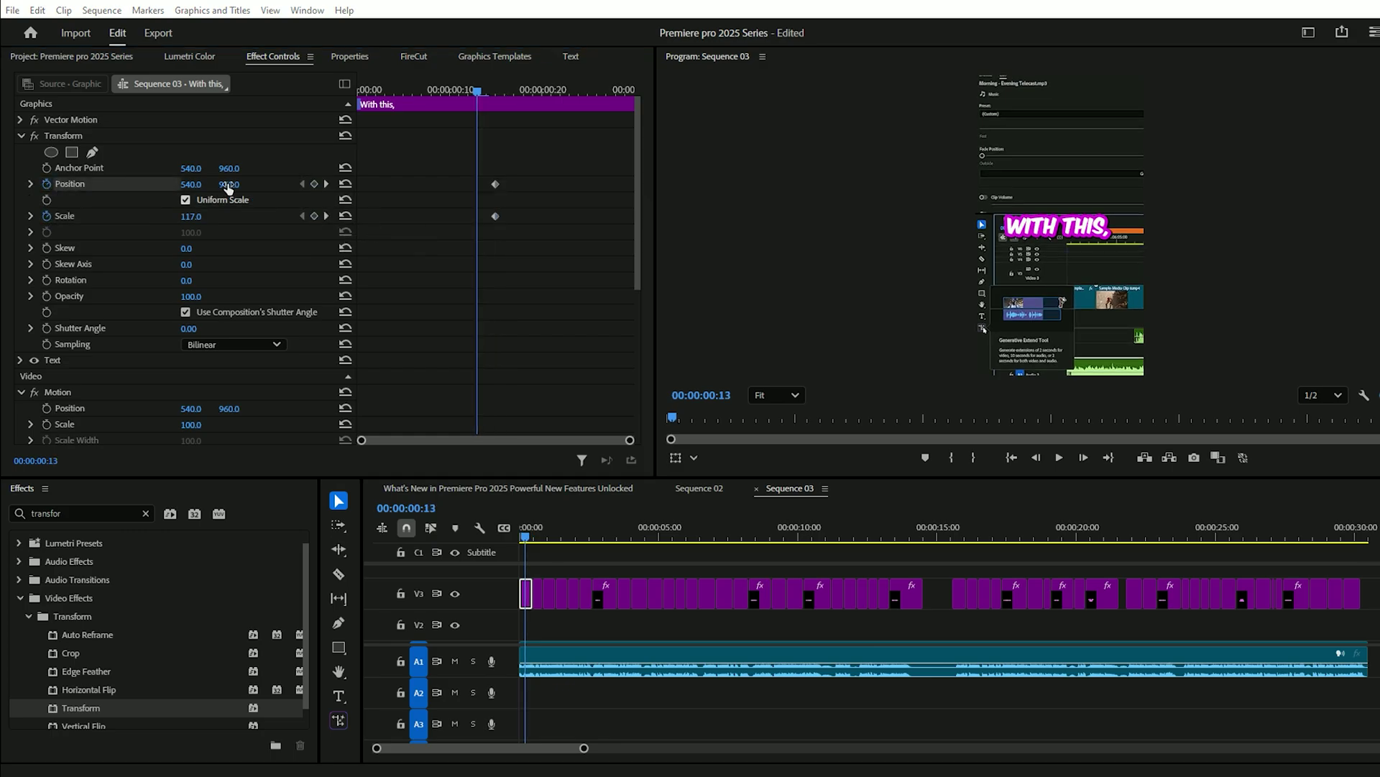
pyautogui.moveTo(228, 184); pyautogui.dragTo(189, 185)
pyautogui.press('Left')
pyautogui.press('Left')
pyautogui.press('Left')
pyautogui.press('Left')
pyautogui.press('Left')
pyautogui.press('Left')
pyautogui.press('Left')
pyautogui.press('Left')
pyautogui.press('Left')
pyautogui.press('Left')
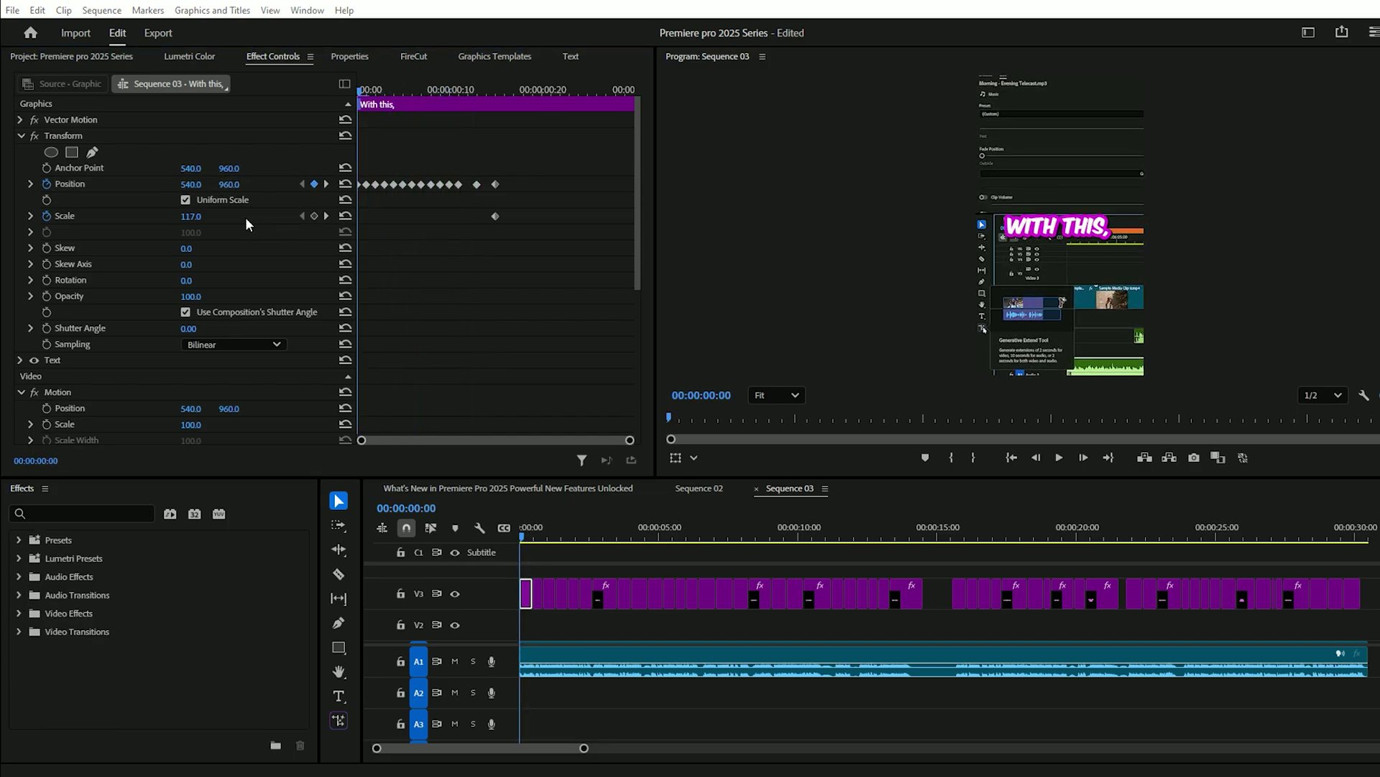
# - Set the starting Scale to 0 and apply Ease In to the Scale keyframe
pyautogui.click(190, 215)
pyautogui.write('0')
pyautogui.press('Return')
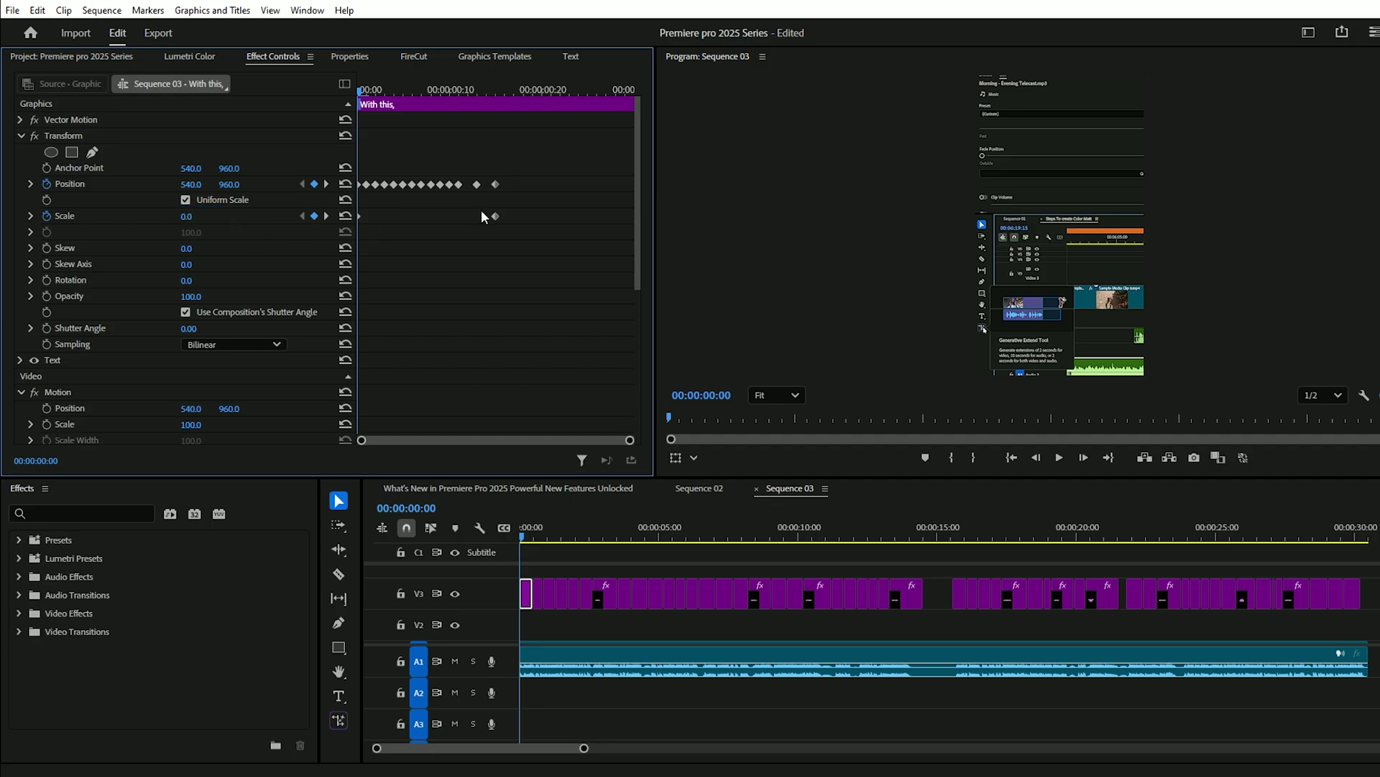
pyautogui.rightClick(495, 215)
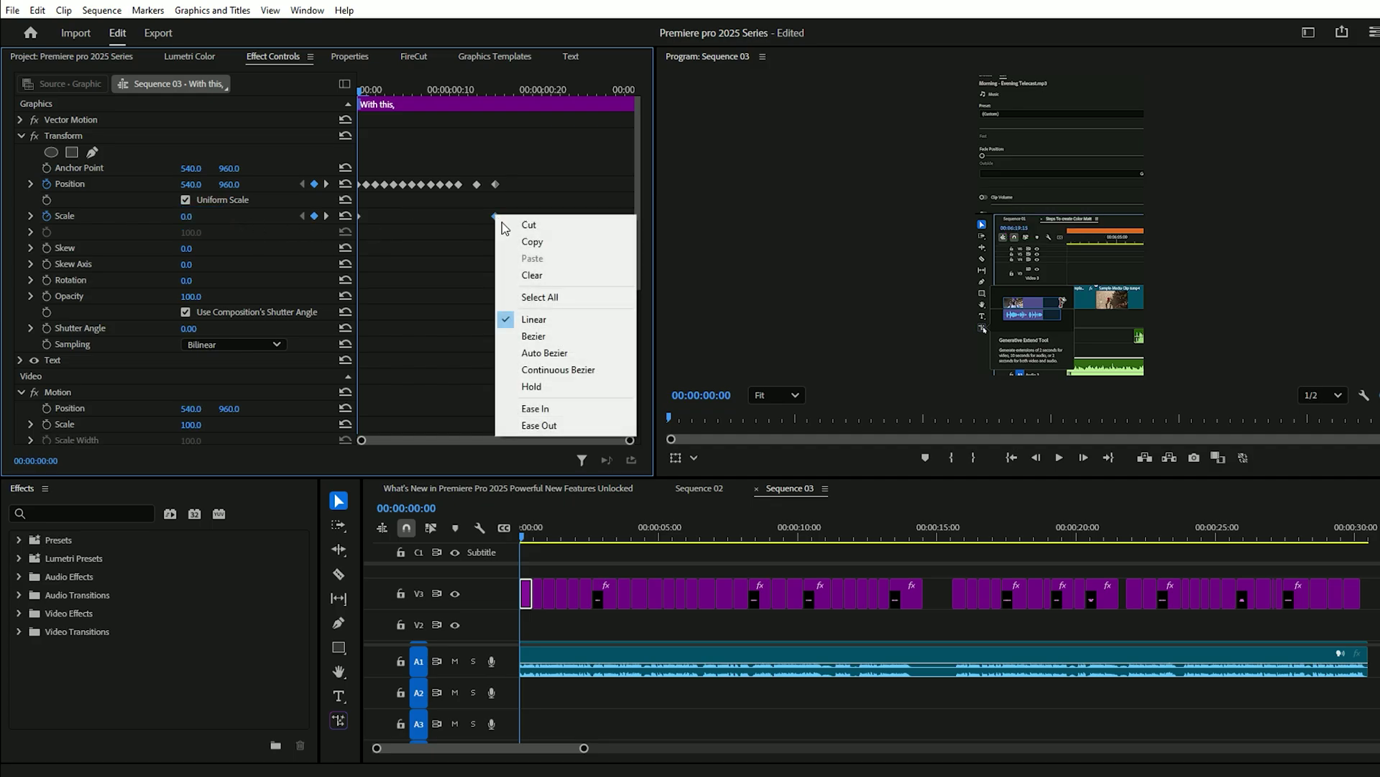
pyautogui.click(564, 408)
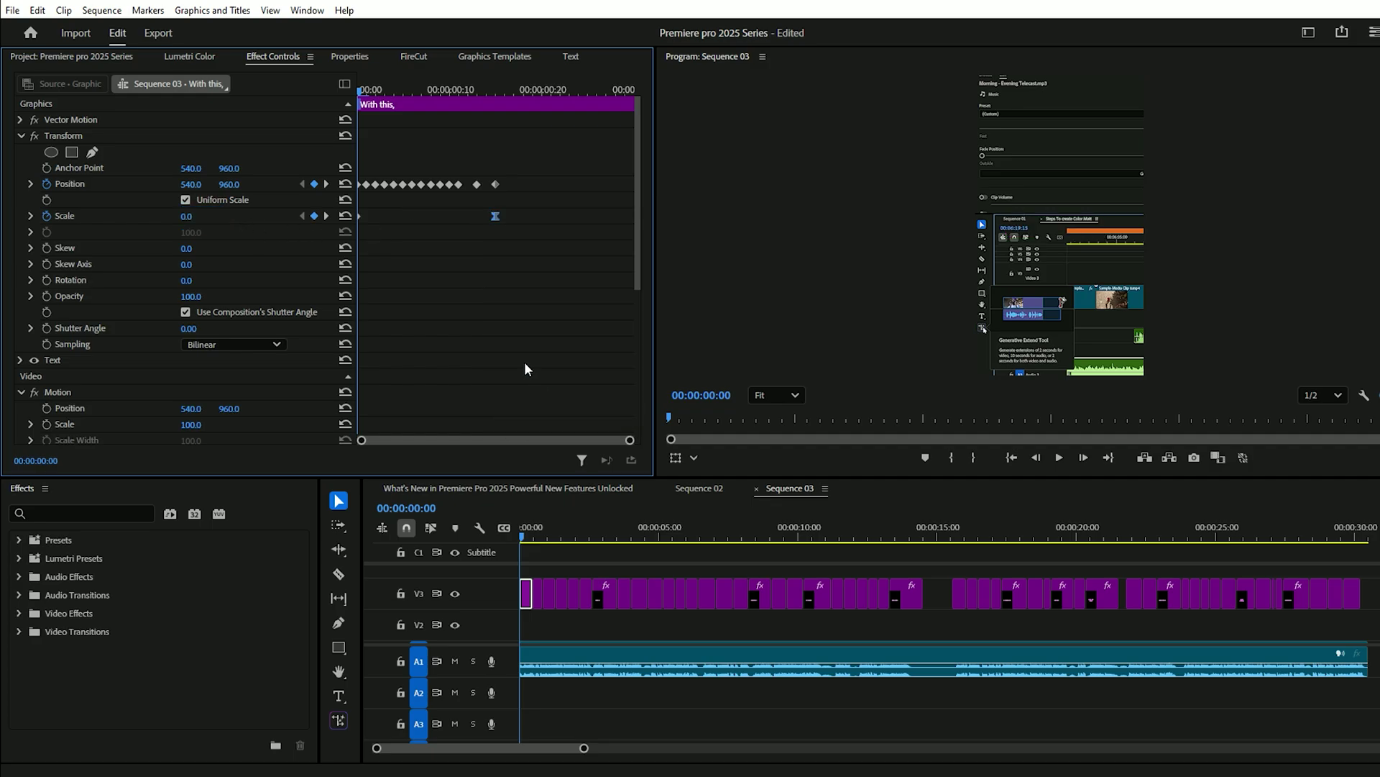
# - Set the Transform Shutter Angle to 180 and preview the zoom's start
pyautogui.scroll(-2, 271, 360)
pyautogui.click(202, 266)
pyautogui.write('180')
pyautogui.press('Return')
pyautogui.moveTo(377, 89); pyautogui.dragTo(344, 106)
# - Save the Transform animation as a Shaky Zoom (Captions) preset anchored to In Point
pyautogui.scroll(2, 216, 129)
pyautogui.rightClick(103, 136)
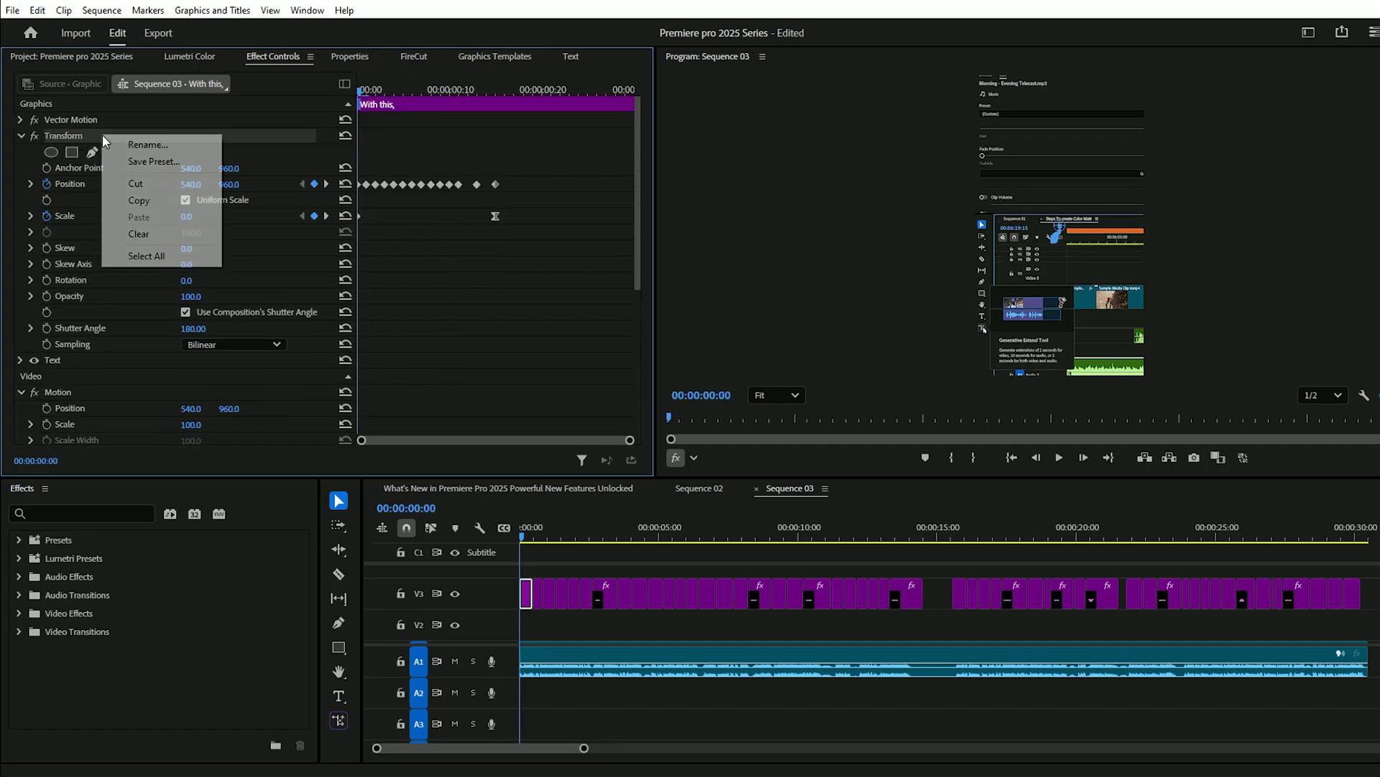
pyautogui.click(142, 163)
pyautogui.write('Shaky Zoom ( Captions')
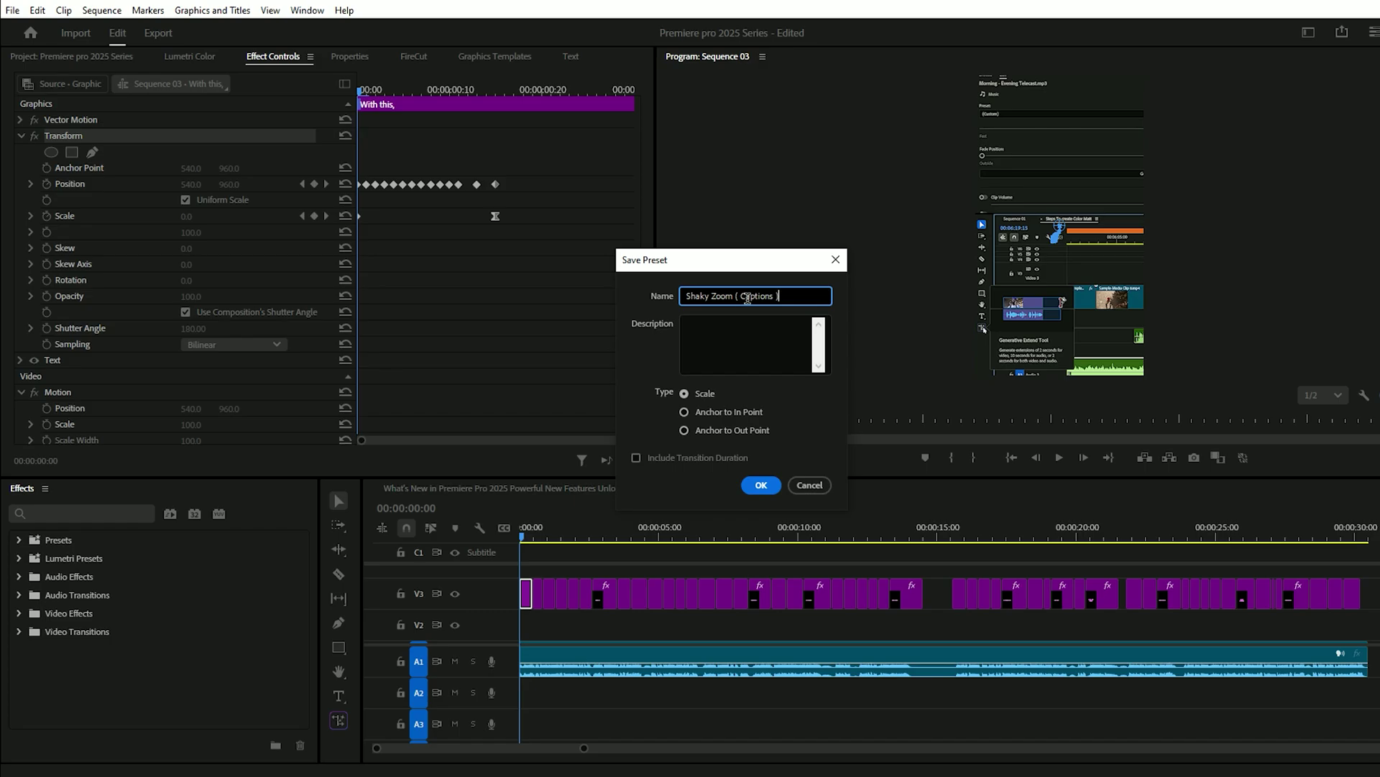
pyautogui.click(685, 412)
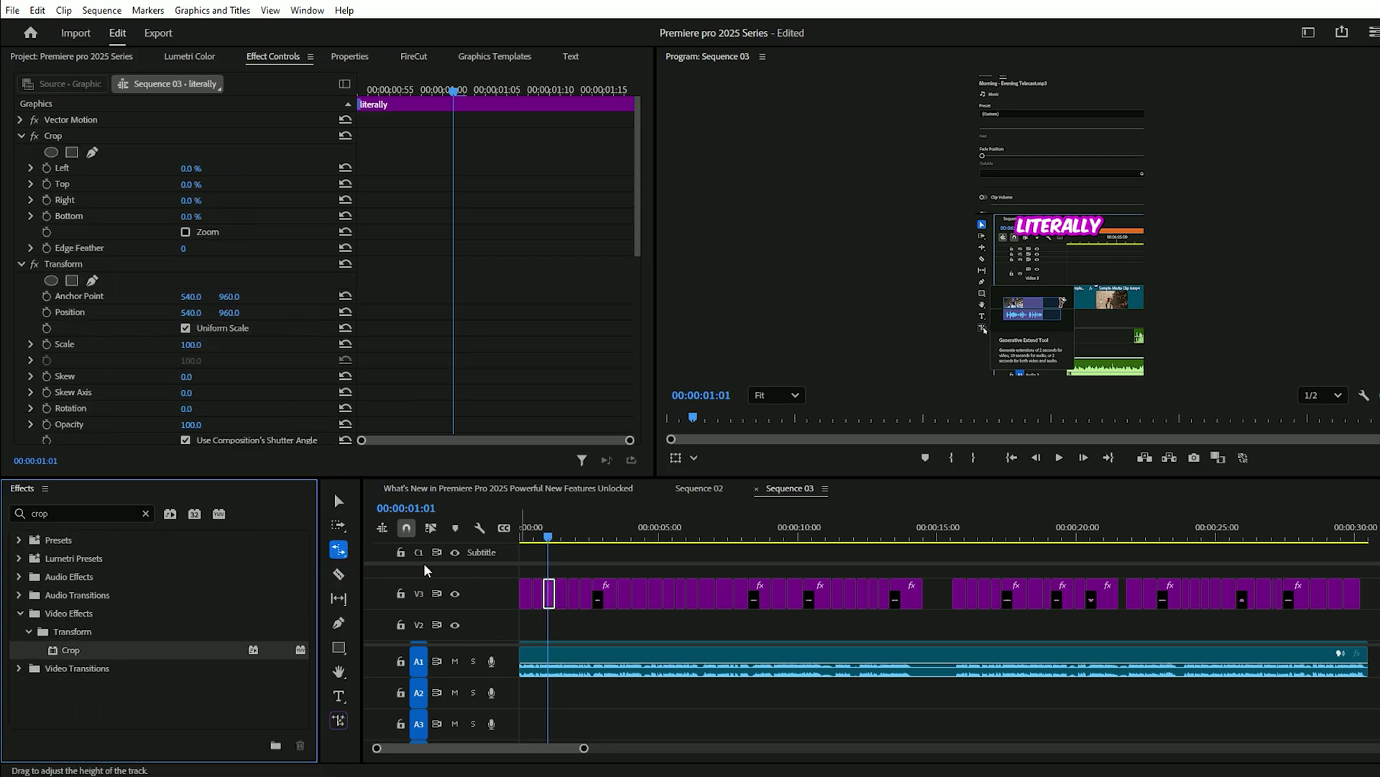
# - Set the LITERALLY graphic's Transform Scale to 125 and crop its bottom by 44.8%
pyautogui.click(190, 344)
pyautogui.write('125')
pyautogui.press('Return')
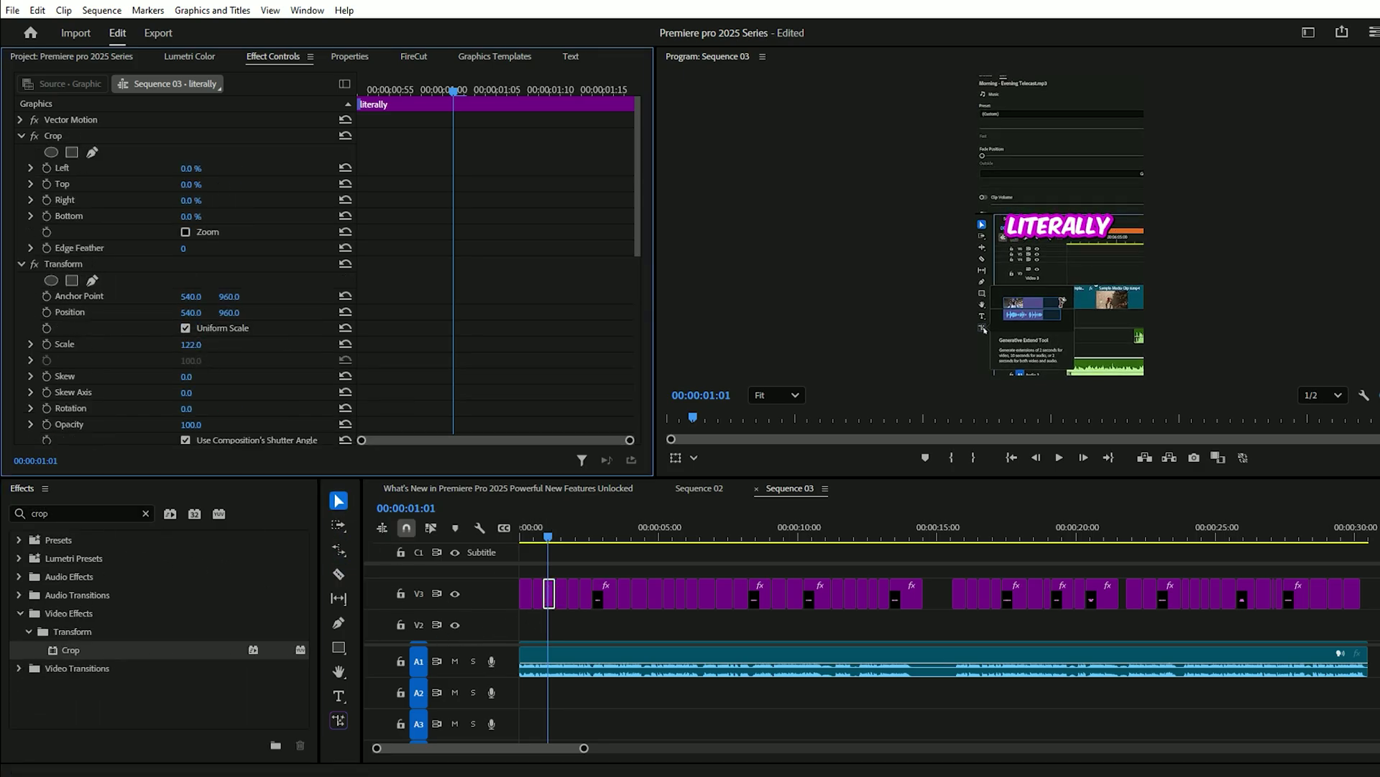
pyautogui.click(54, 140)
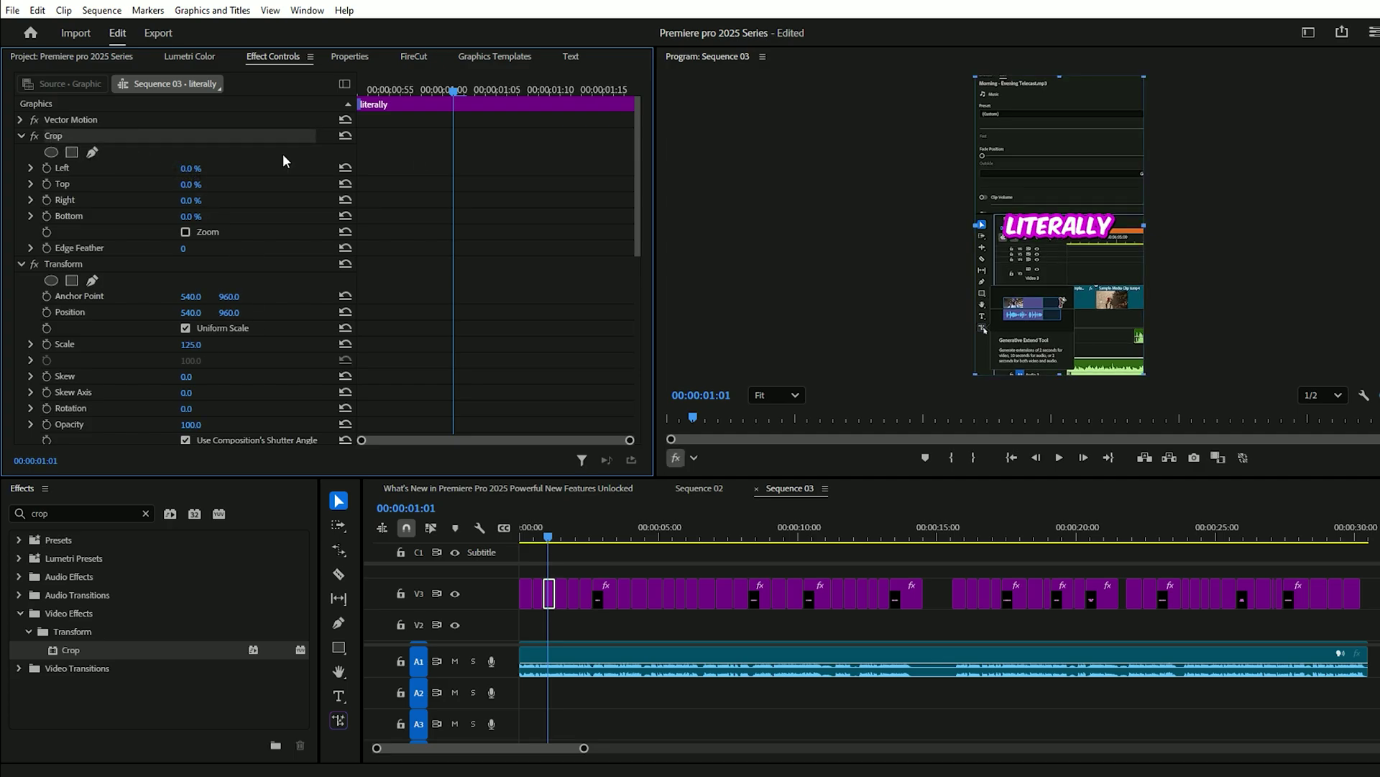
pyautogui.moveTo(1059, 370); pyautogui.dragTo(1060, 240)
# - Keyframe Position at 00:00:01:03 so the title slides up from below, eased
pyautogui.moveTo(462, 90); pyautogui.dragTo(295, 104)
pyautogui.click(46, 312)
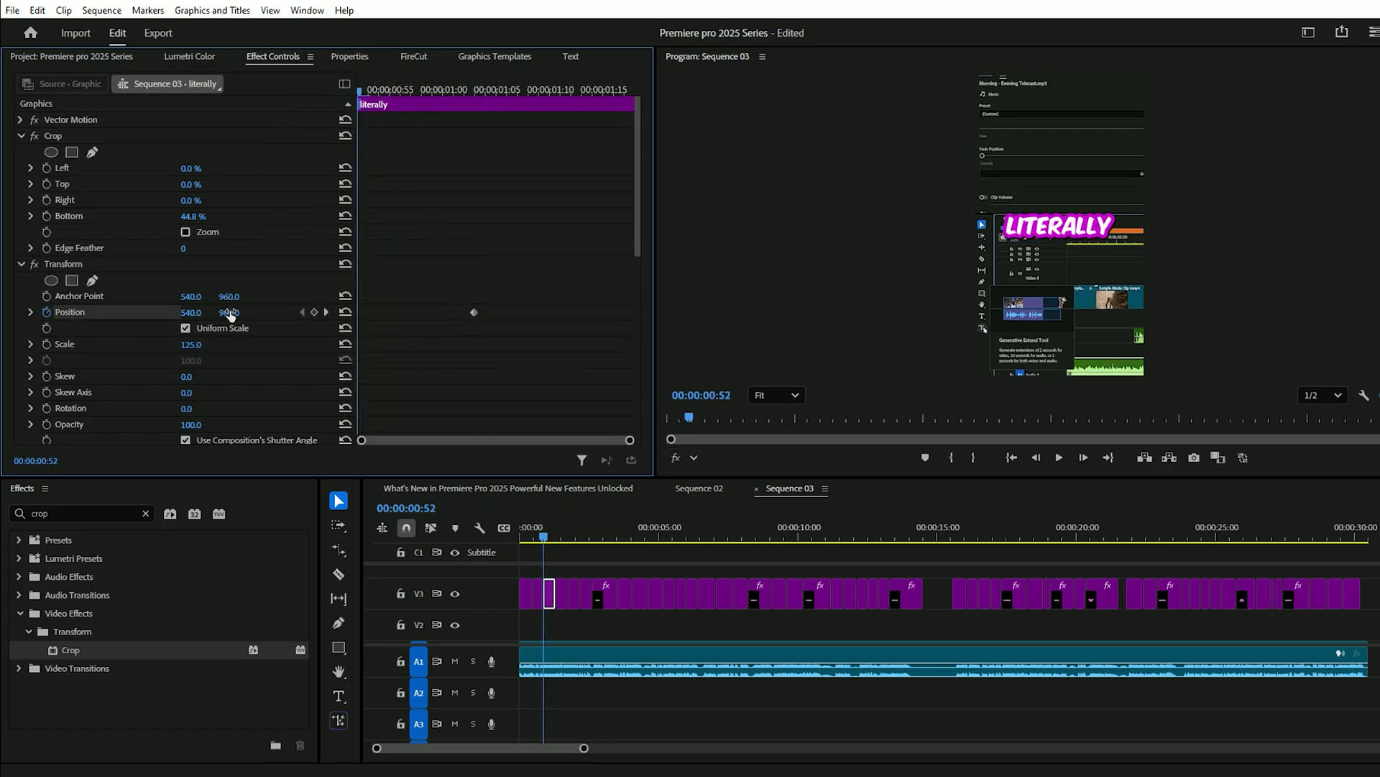
pyautogui.moveTo(230, 314); pyautogui.dragTo(360, 313)
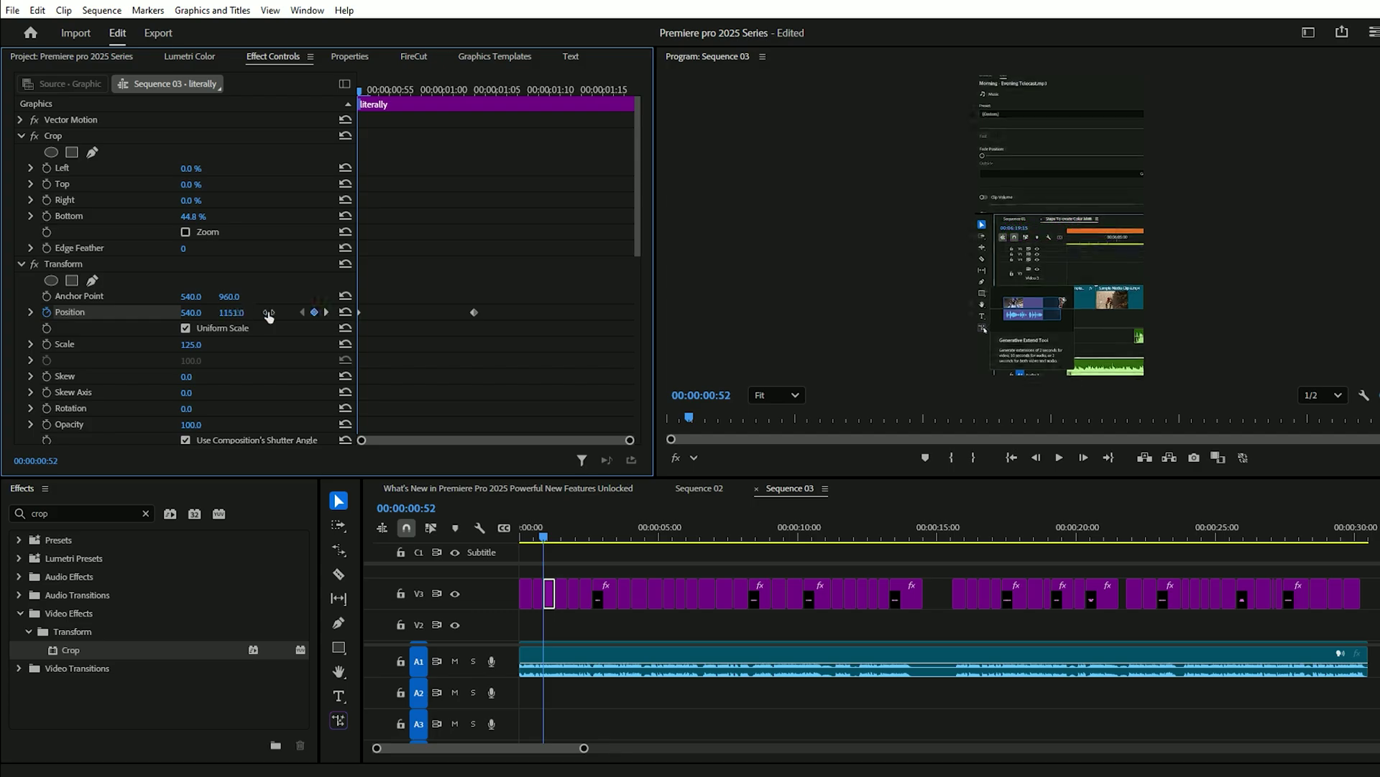
pyautogui.rightClick(474, 312)
pyautogui.moveTo(547, 439)
pyautogui.click(674, 530)
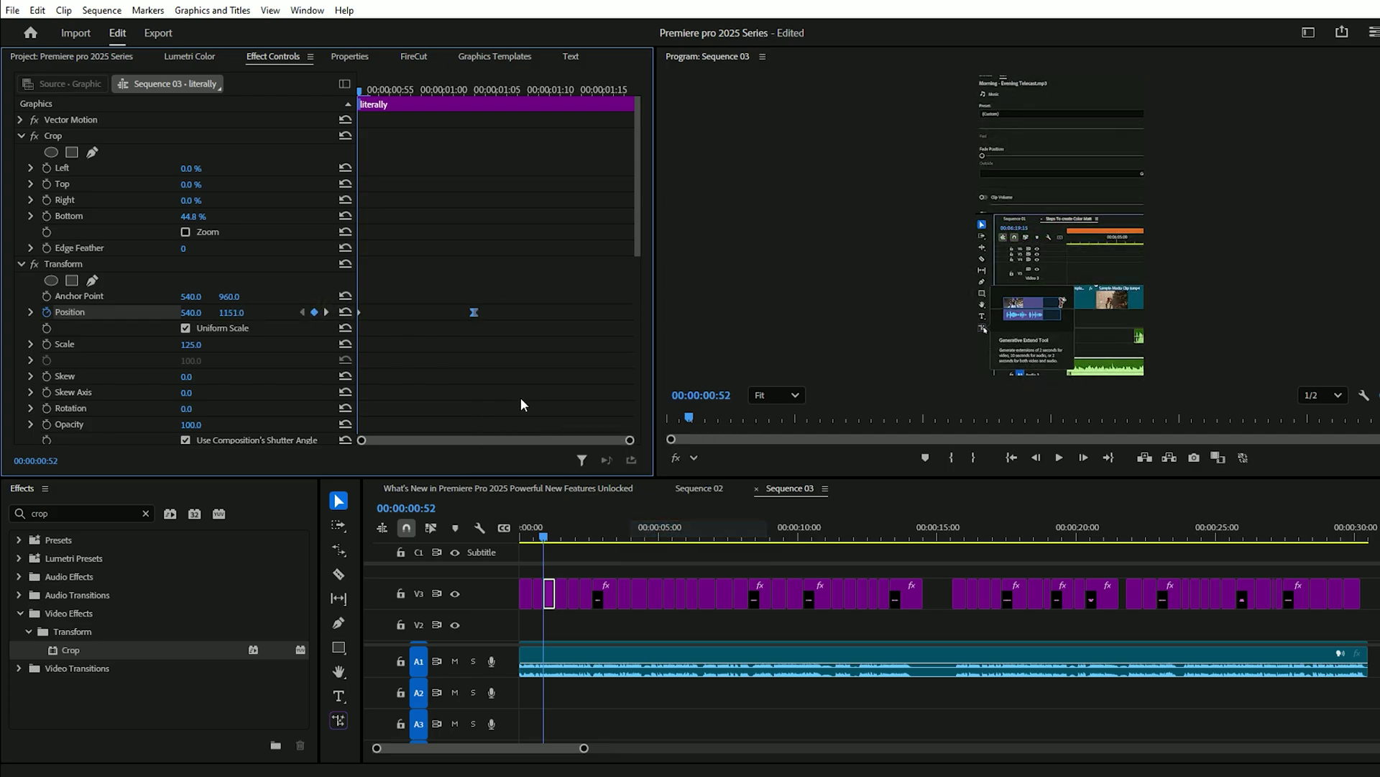
# - Set the Transform Shutter Angle to 180
pyautogui.scroll(-3, 248, 364)
pyautogui.click(200, 350)
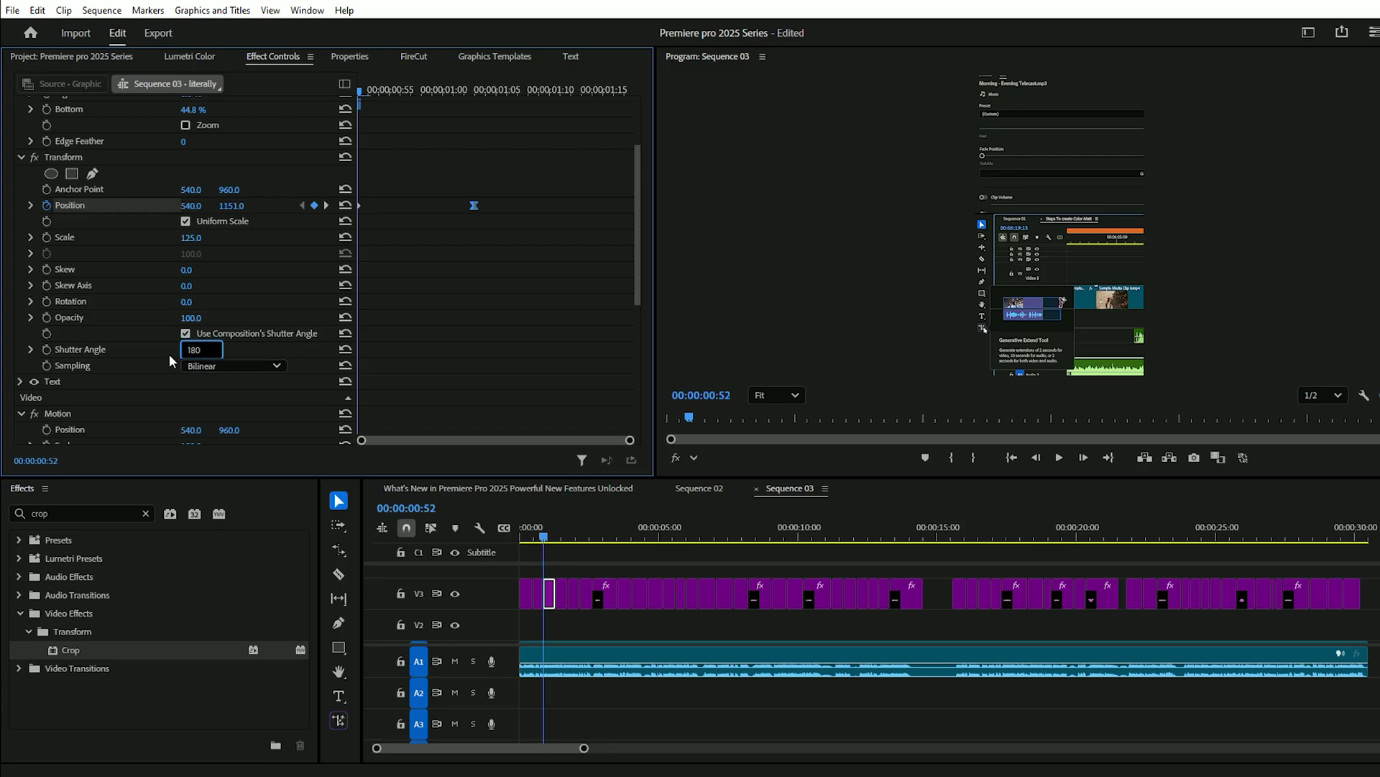
pyautogui.write('180')
pyautogui.press('Return')
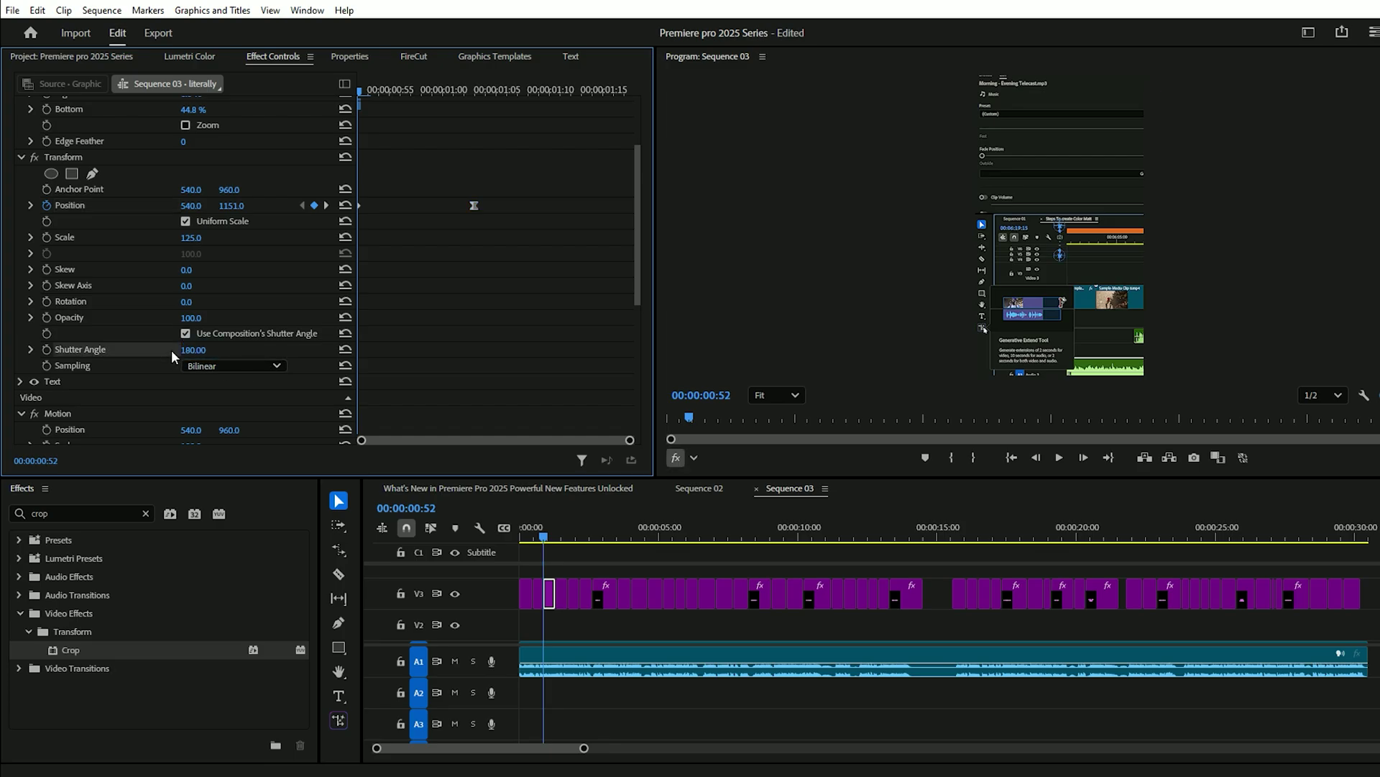